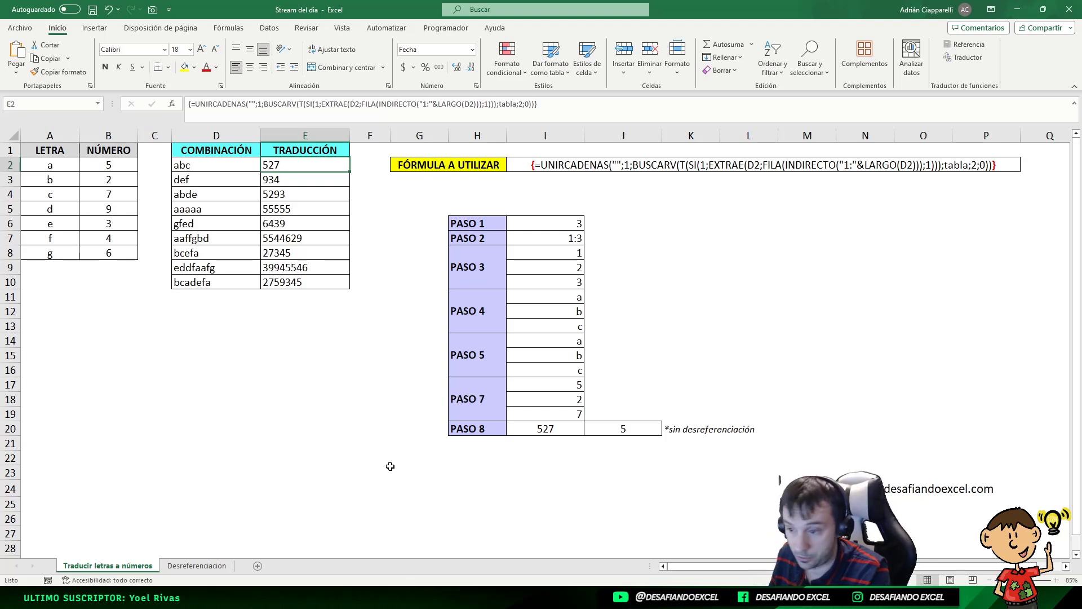
Step: Open the Desreferenciacion sheet
{"action": "left_click", "coordinate": [197, 566]}
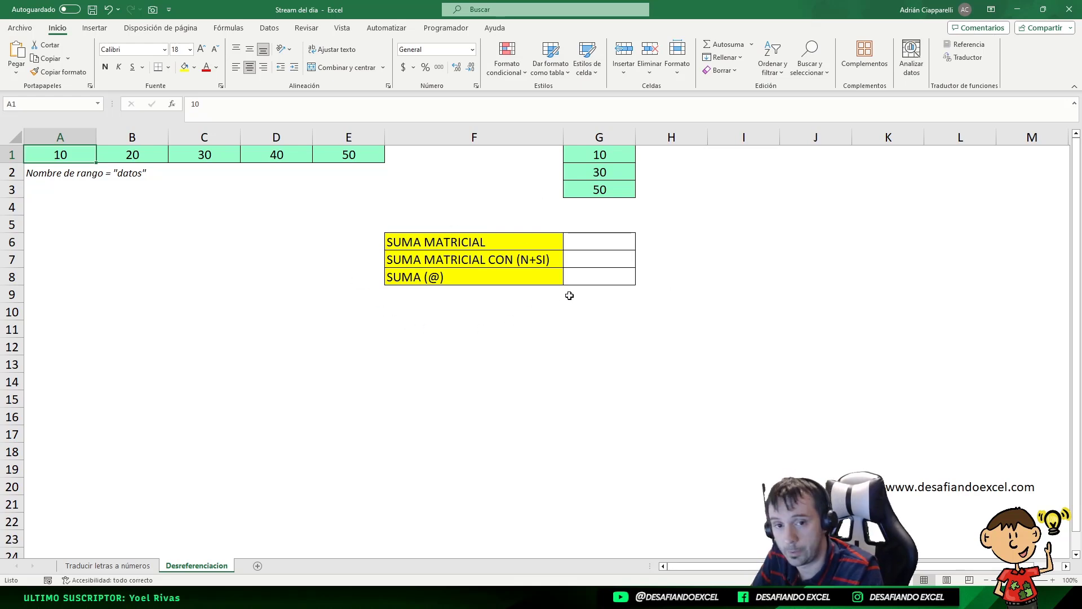
{"action": "left_click", "coordinate": [118, 564]}
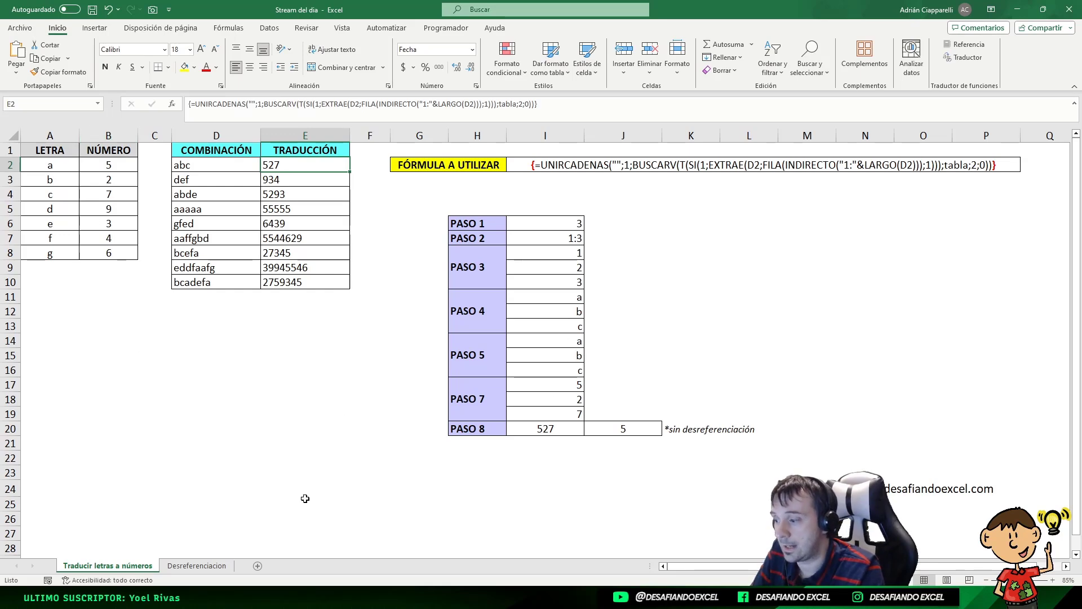
{"action": "left_click", "coordinate": [197, 565]}
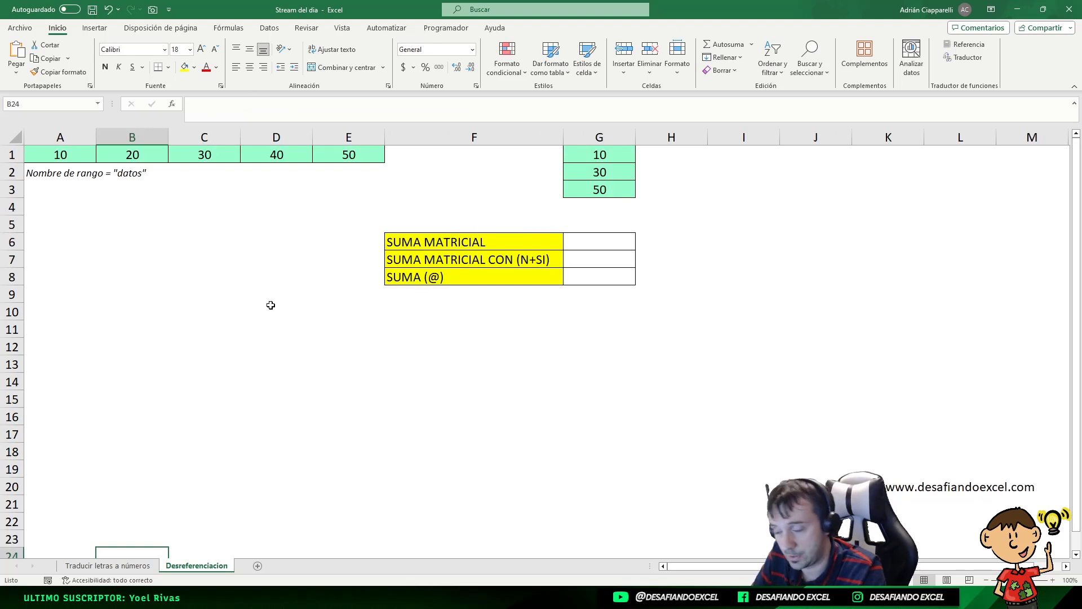
Step: Select the datos range A1:E1 and inspect each of its values
{"action": "left_click_drag", "start_coordinate": [53, 156], "coordinate": [344, 156]}
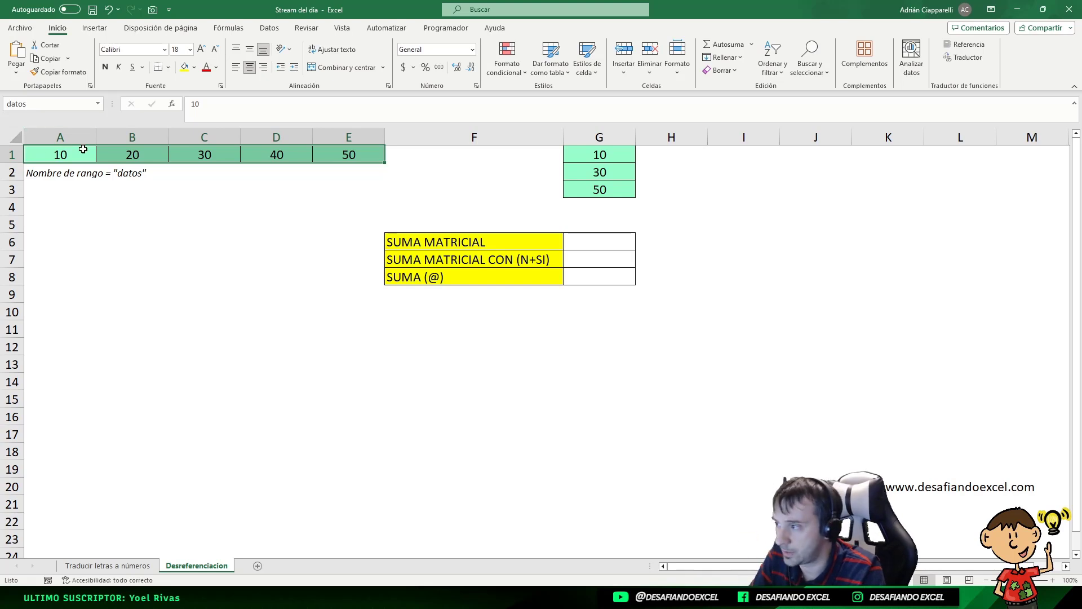
{"action": "left_click", "coordinate": [80, 149]}
{"action": "left_click", "coordinate": [134, 154]}
{"action": "left_click", "coordinate": [221, 154]}
{"action": "left_click", "coordinate": [282, 155]}
{"action": "left_click", "coordinate": [336, 154]}
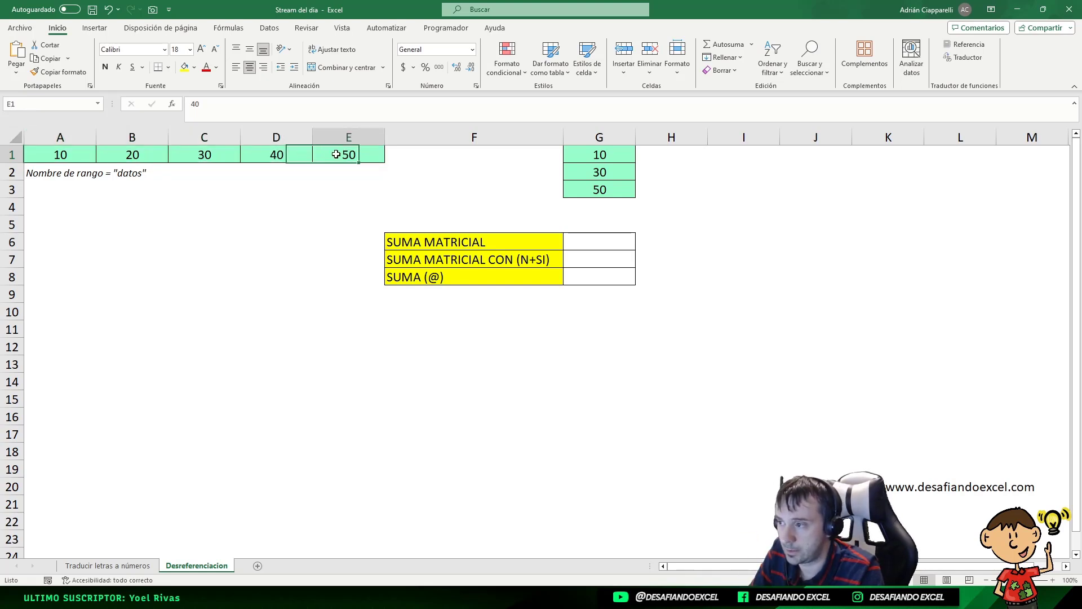
Step: Inspect the arguments of the INDICE formula in G1 and the datos cells it references, cancelling the arguments dialog
{"action": "left_click", "coordinate": [603, 159]}
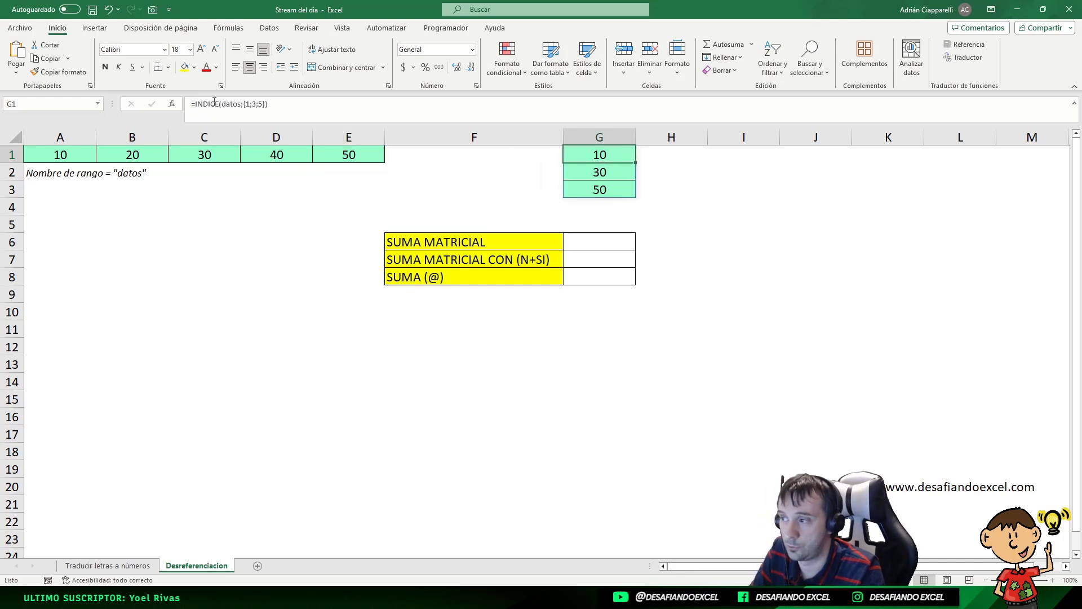
{"action": "double_click", "coordinate": [603, 158]}
{"action": "left_click", "coordinate": [172, 104]}
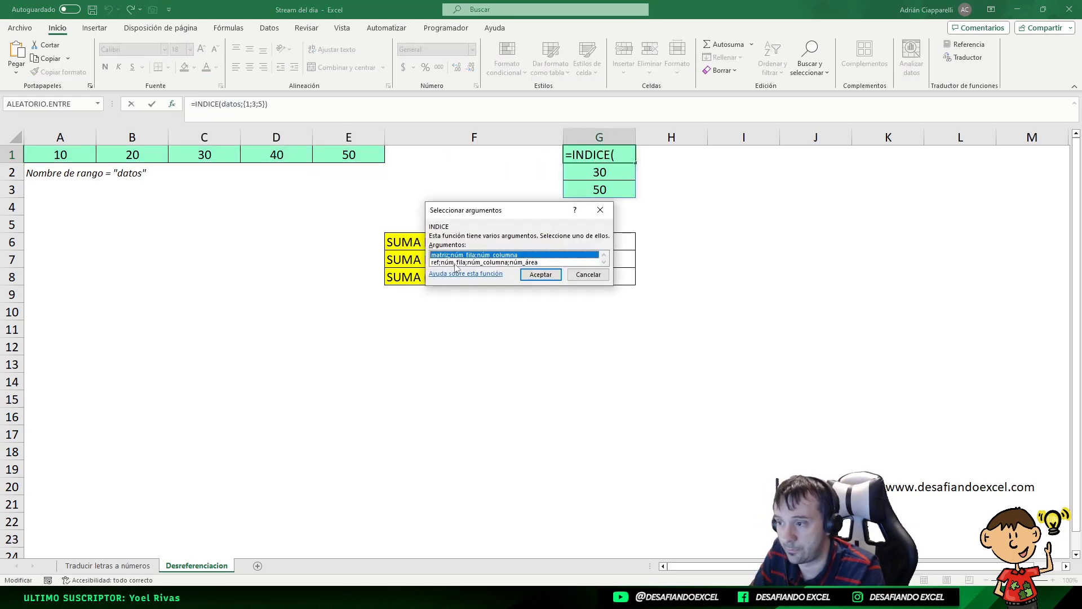
{"action": "left_click", "coordinate": [480, 262]}
{"action": "left_click", "coordinate": [548, 276]}
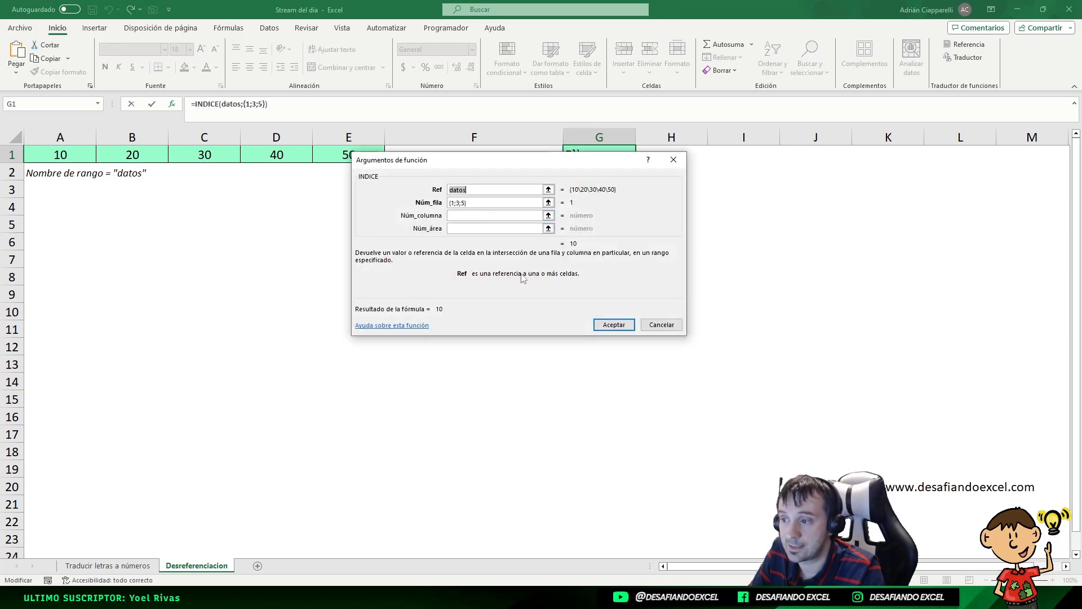
{"action": "left_click", "coordinate": [663, 326]}
{"action": "left_click", "coordinate": [53, 149]}
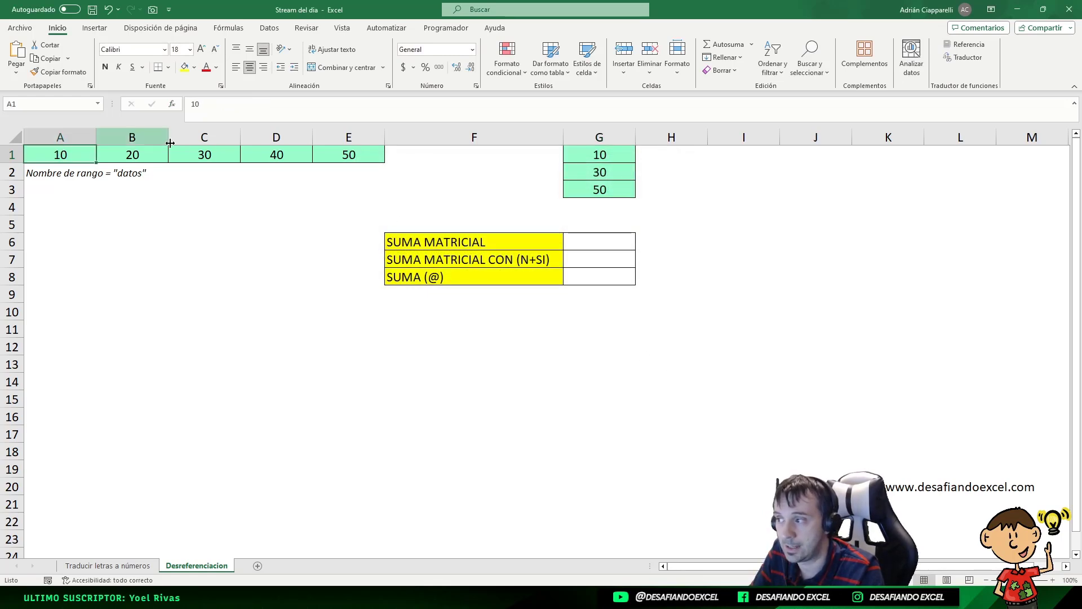
{"action": "left_click", "coordinate": [219, 167]}
{"action": "left_click", "coordinate": [318, 163]}
{"action": "left_click", "coordinate": [94, 156]}
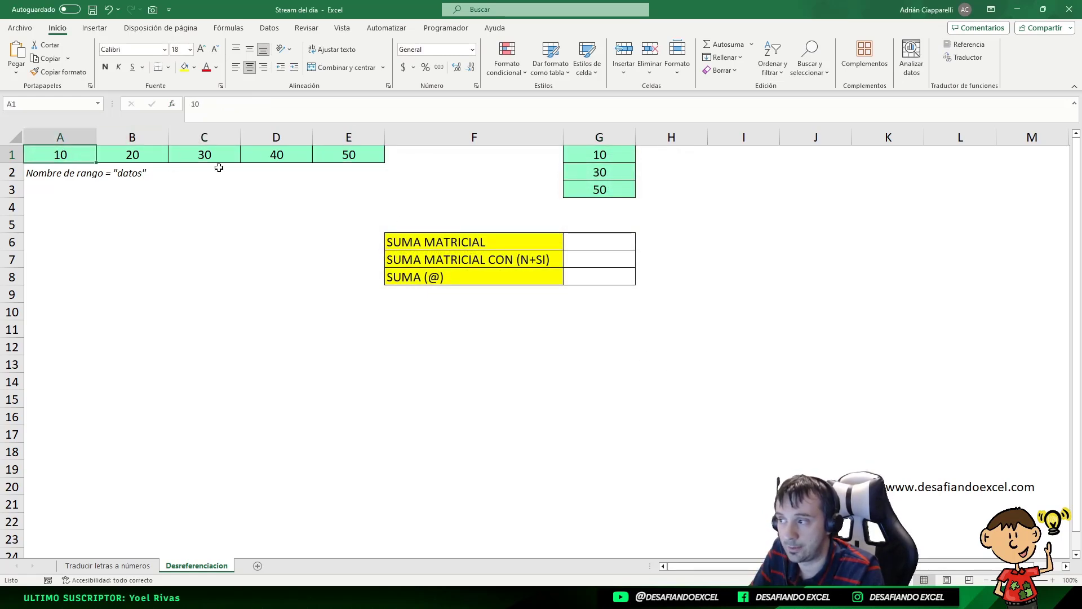
{"action": "left_click", "coordinate": [215, 153]}
Step: Try replacing the row array in G1's INDICE formula with 3, then undo the change
{"action": "left_click", "coordinate": [575, 154]}
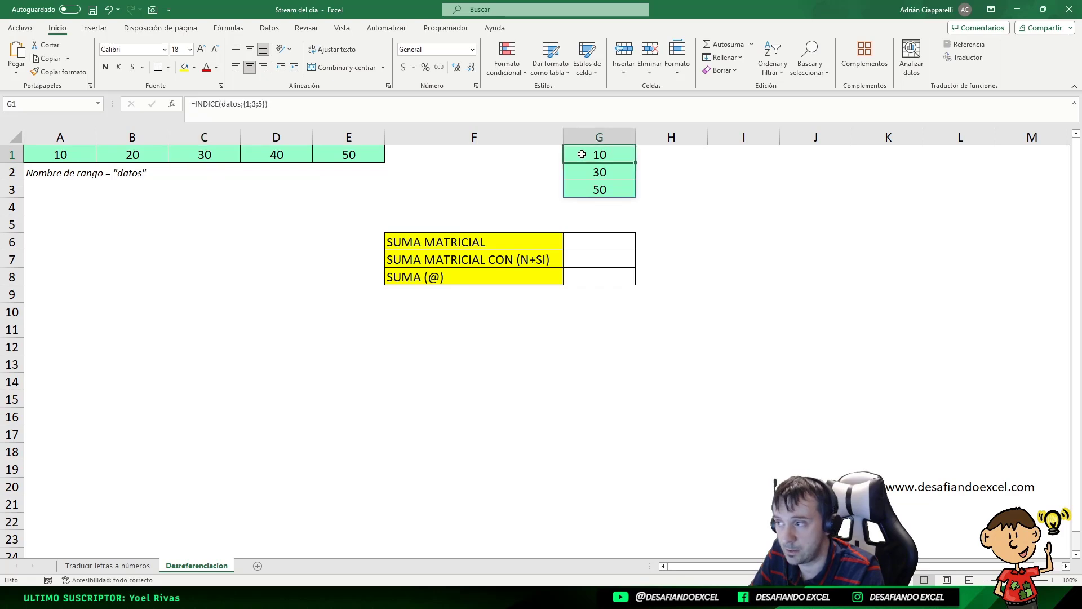
{"action": "left_click", "coordinate": [226, 104]}
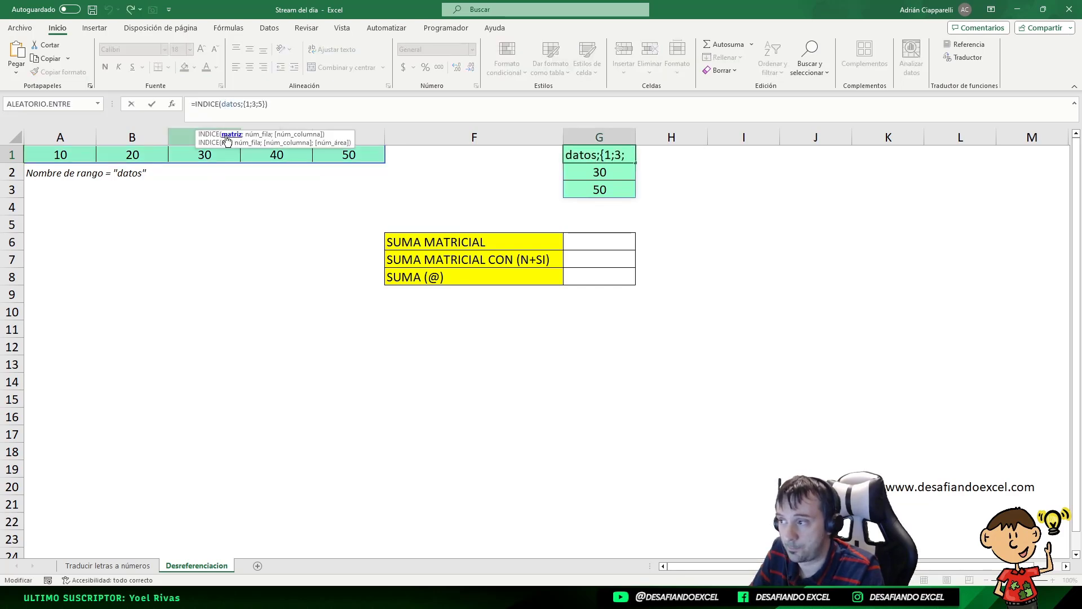
{"action": "double_click", "coordinate": [226, 104]}
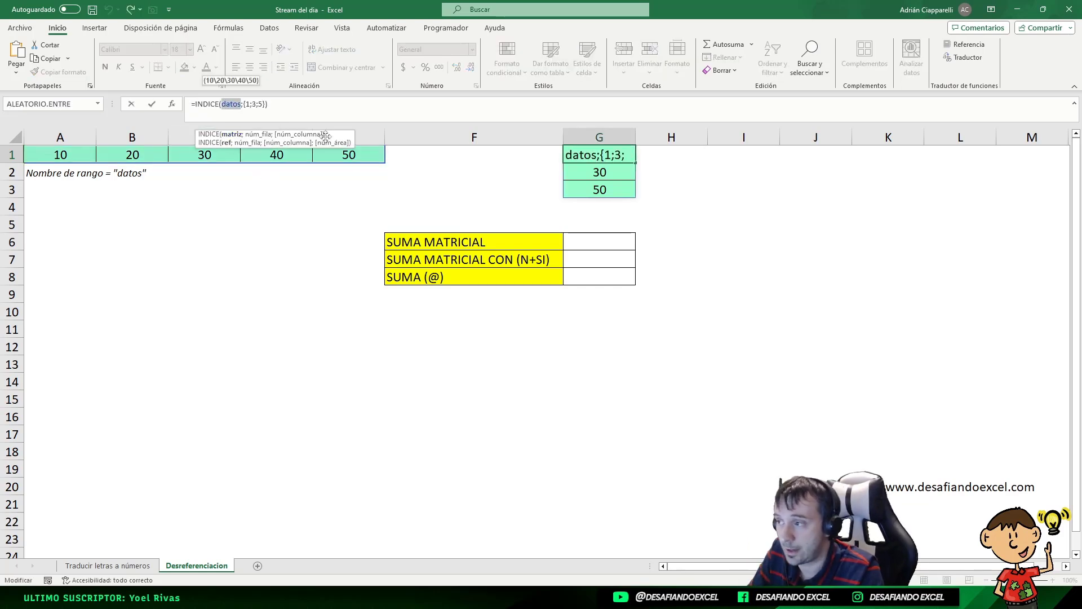
{"action": "key", "text": "Right"}
{"action": "key", "text": "Right"}
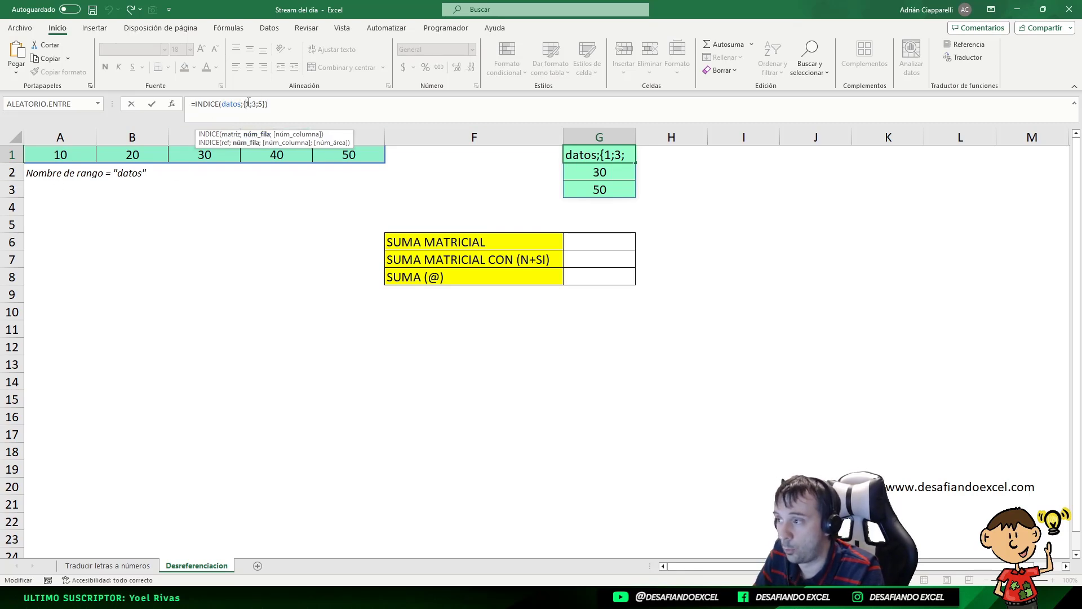
{"action": "left_click_drag", "start_coordinate": [244, 104], "coordinate": [265, 103]}
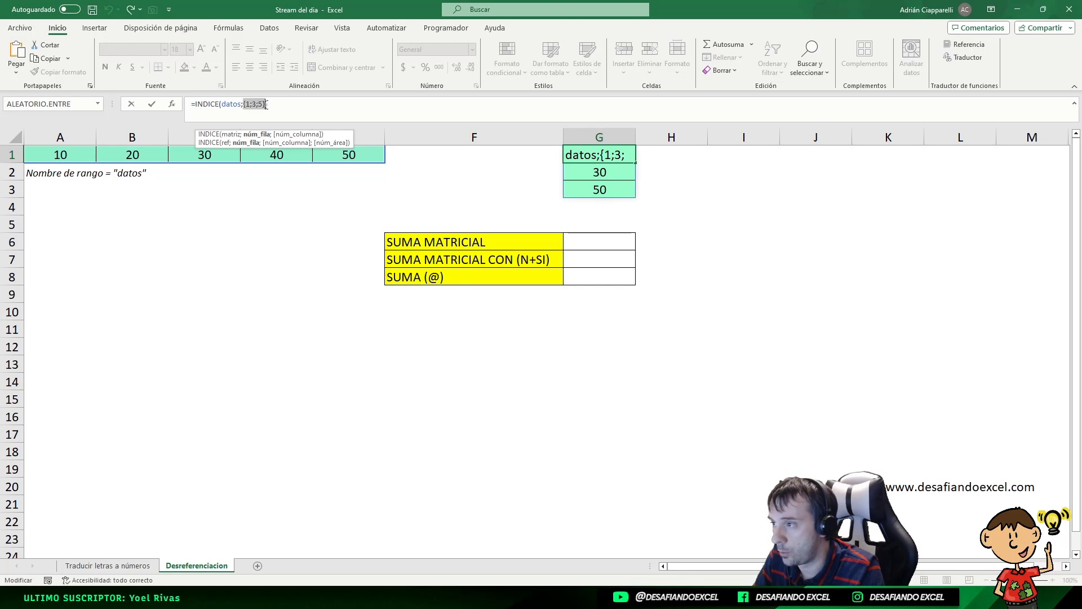
{"action": "type", "text": "3"}
{"action": "key", "text": "Return"}
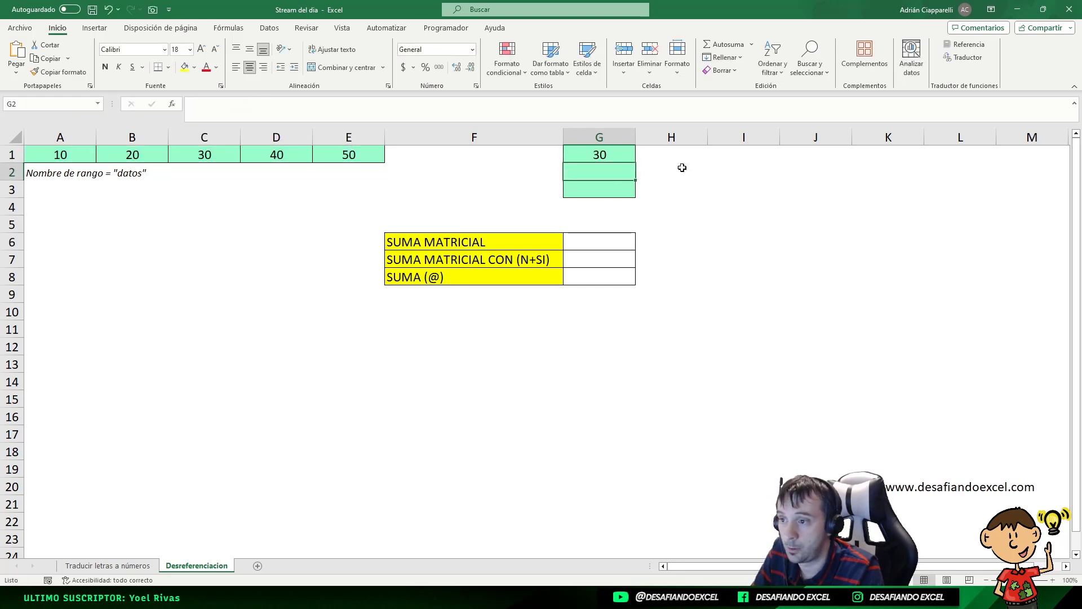
{"action": "left_click", "coordinate": [619, 158]}
{"action": "left_click", "coordinate": [198, 160]}
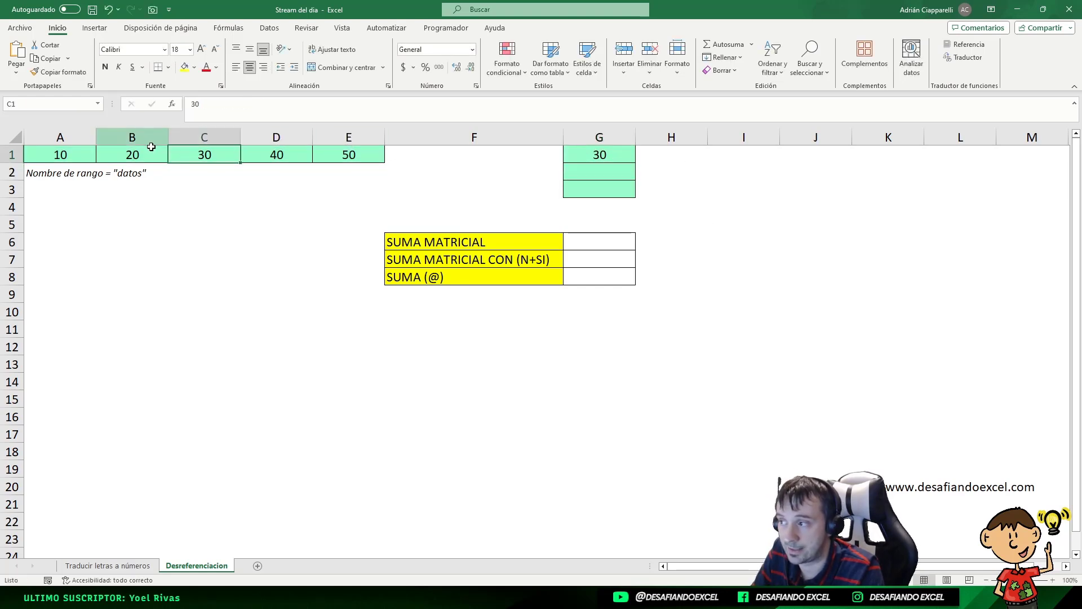
{"action": "left_click", "coordinate": [601, 160]}
{"action": "key", "text": "ctrl+z"}
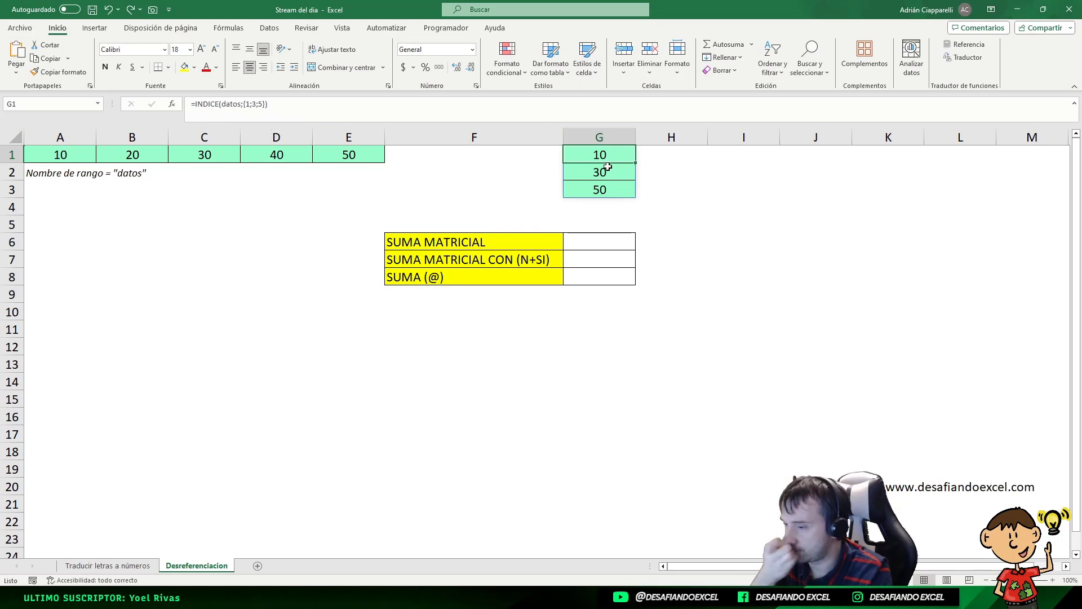
Step: Enter the INDICE(datos;{1;3;5}) formula as a legacy array formula across G1:G3
{"action": "left_click", "coordinate": [320, 112]}
{"action": "key", "text": "ctrl+shift+Return"}
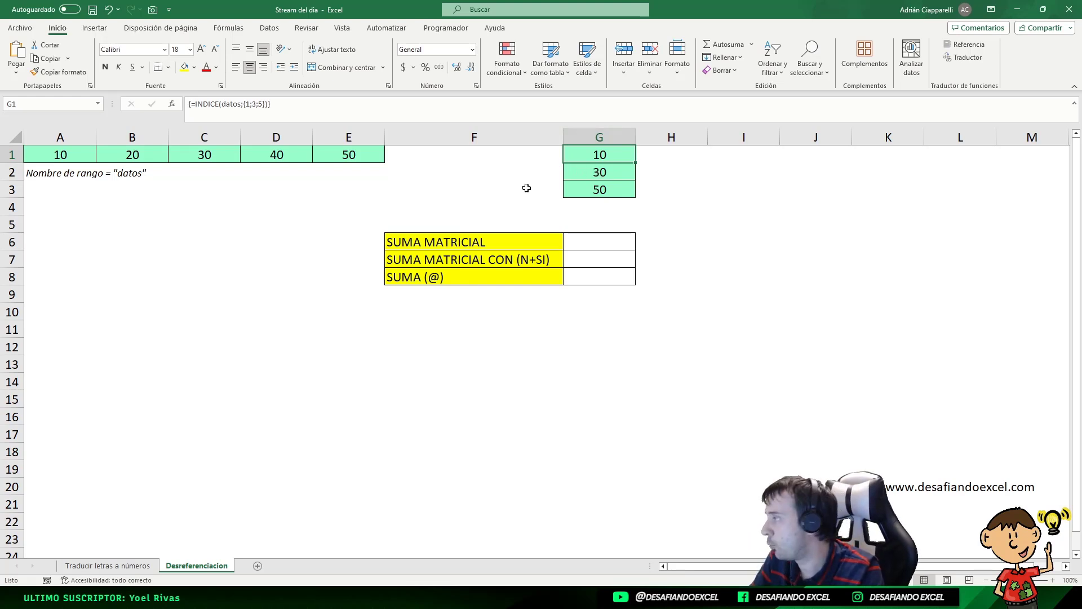
{"action": "left_click_drag", "start_coordinate": [591, 153], "coordinate": [590, 189]}
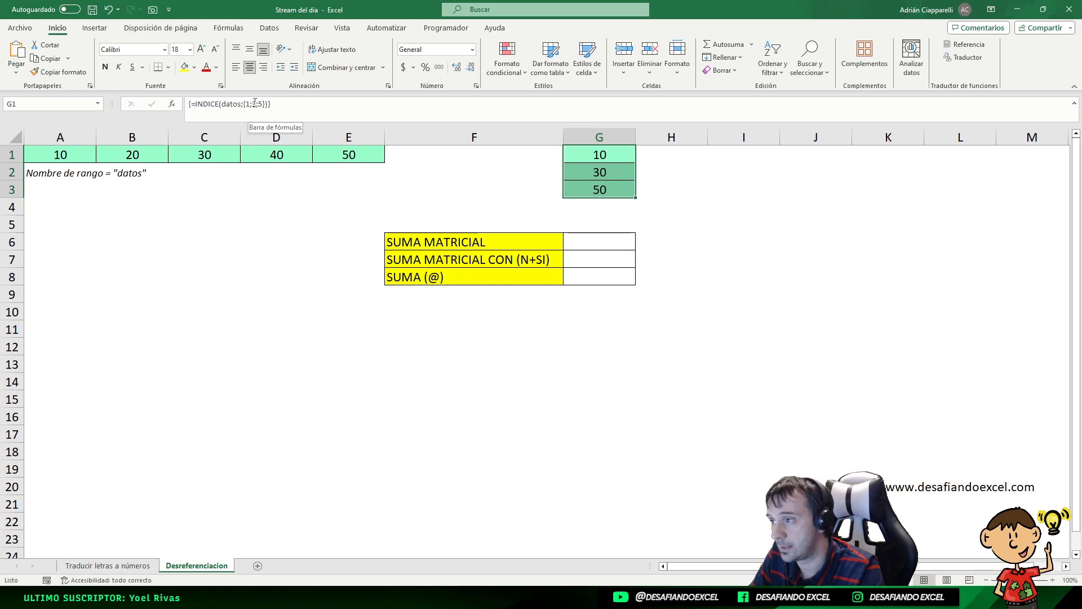
{"action": "left_click", "coordinate": [253, 104]}
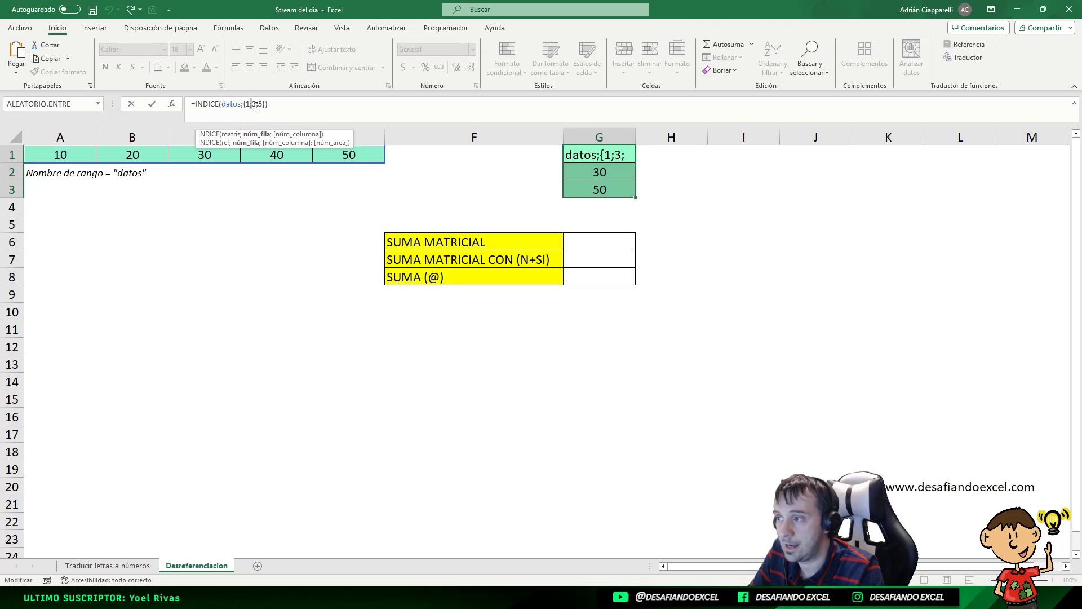
{"action": "key", "text": "ctrl+shift+Return"}
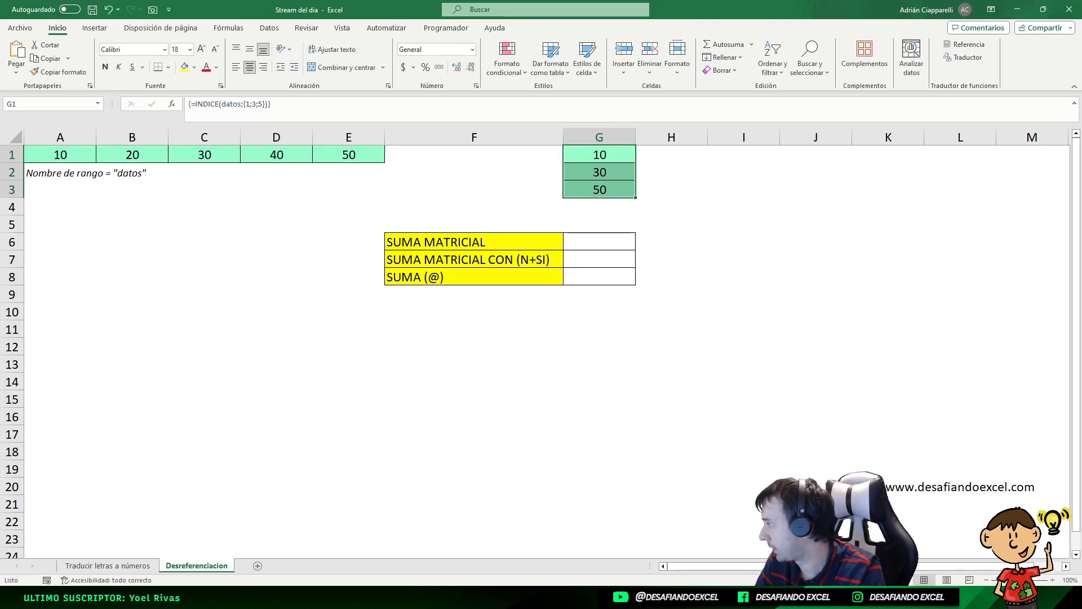
Step: Try changing the row array to {1\3\5} and array-entering it in G1:G3, then undo it
{"action": "key", "text": "F2"}
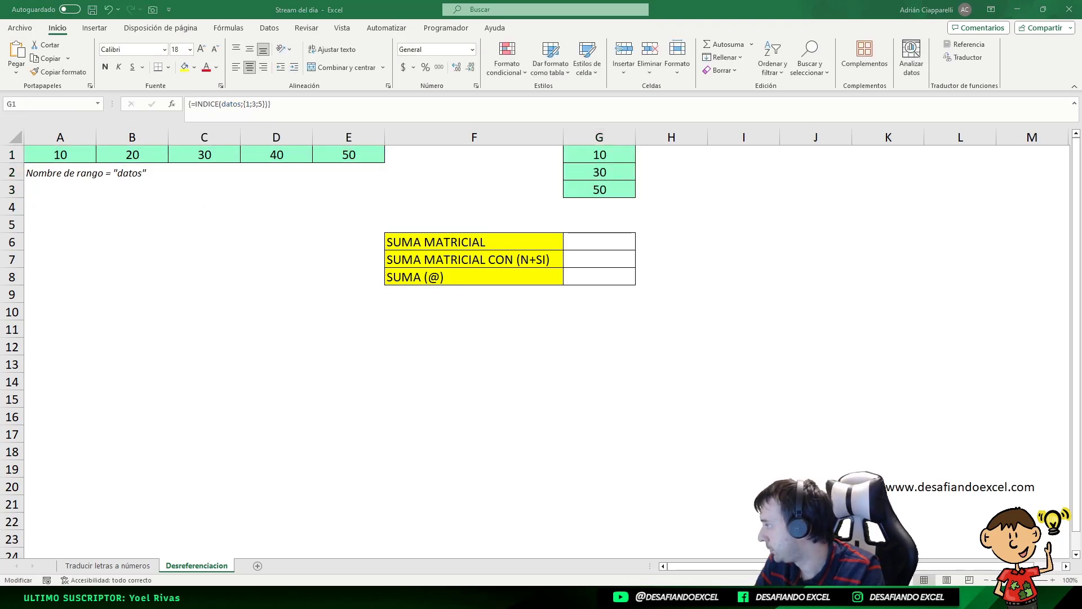
{"action": "key", "text": "Escape"}
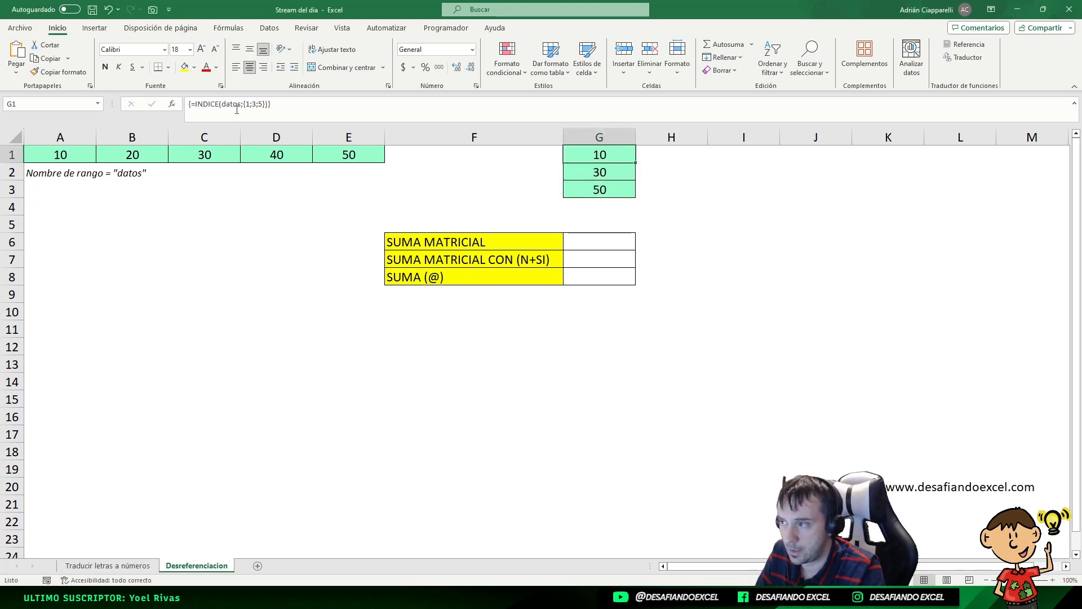
{"action": "left_click", "coordinate": [252, 105]}
{"action": "key", "text": "BackSpace"}
{"action": "type", "text": "\\"}
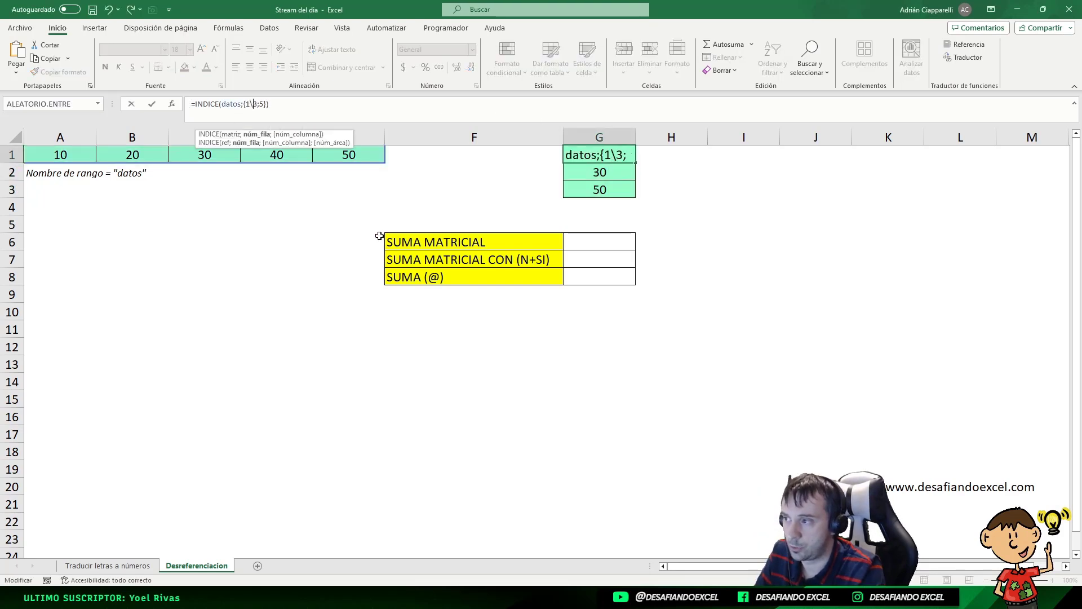
{"action": "key", "text": "BackSpace"}
{"action": "type", "text": "\\"}
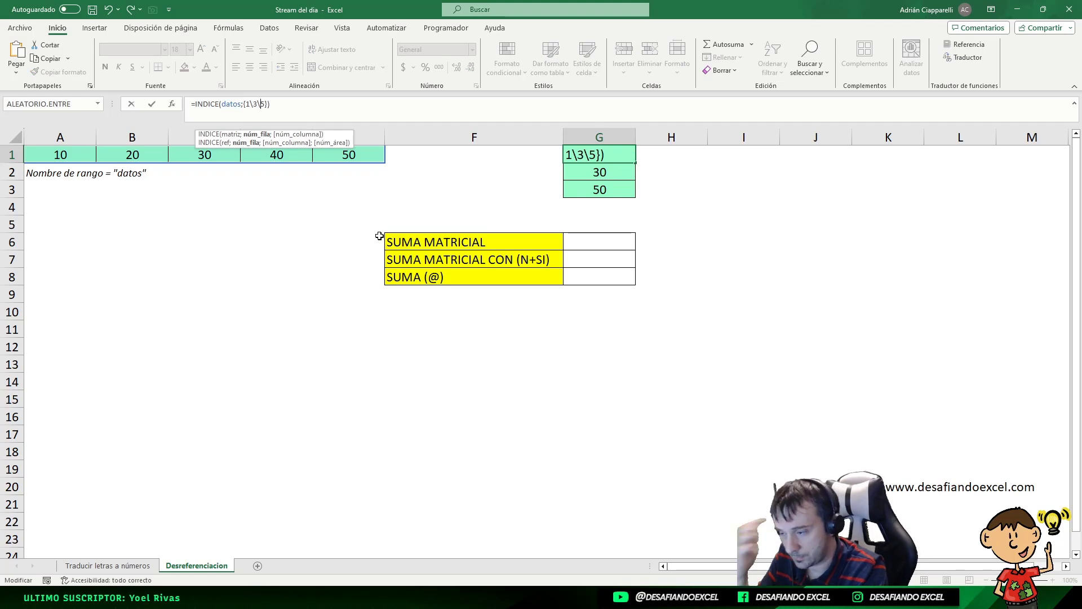
{"action": "key", "text": "Return"}
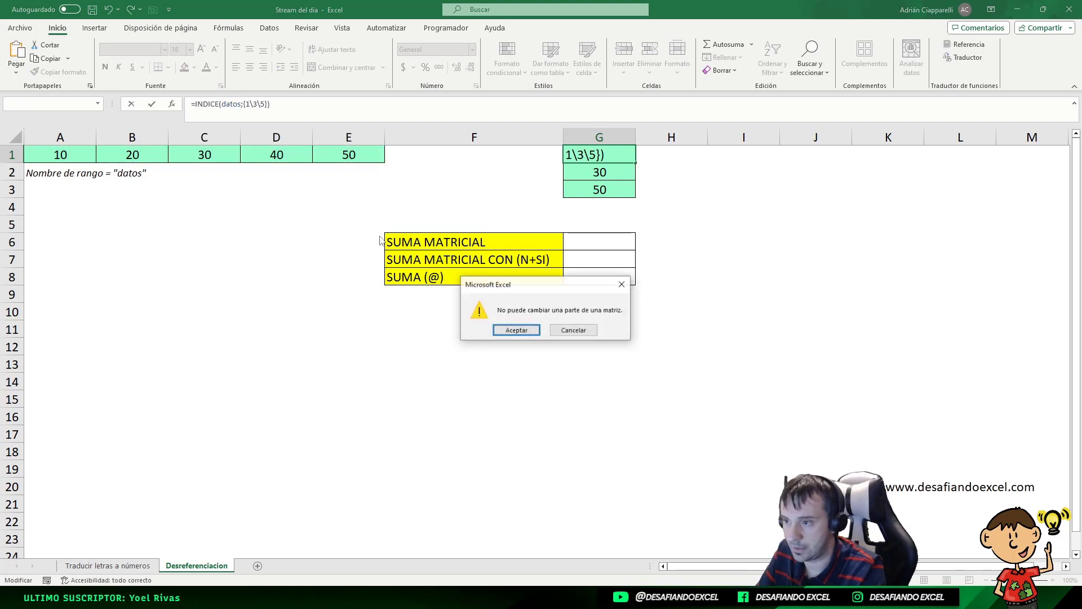
{"action": "left_click", "coordinate": [517, 331]}
{"action": "left_click", "coordinate": [263, 104]}
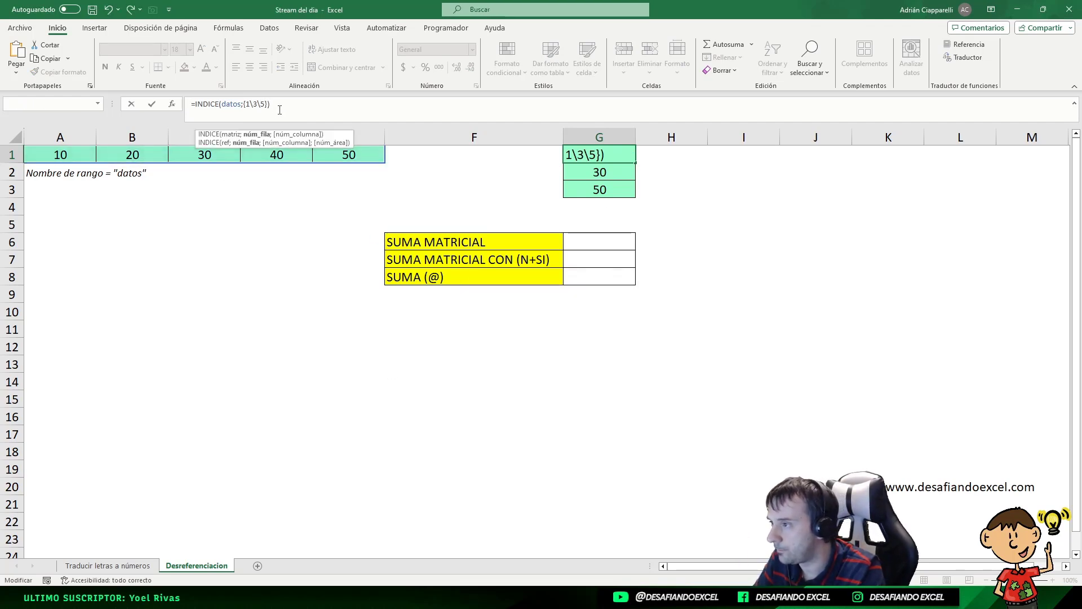
{"action": "key", "text": "ctrl+shift+Return"}
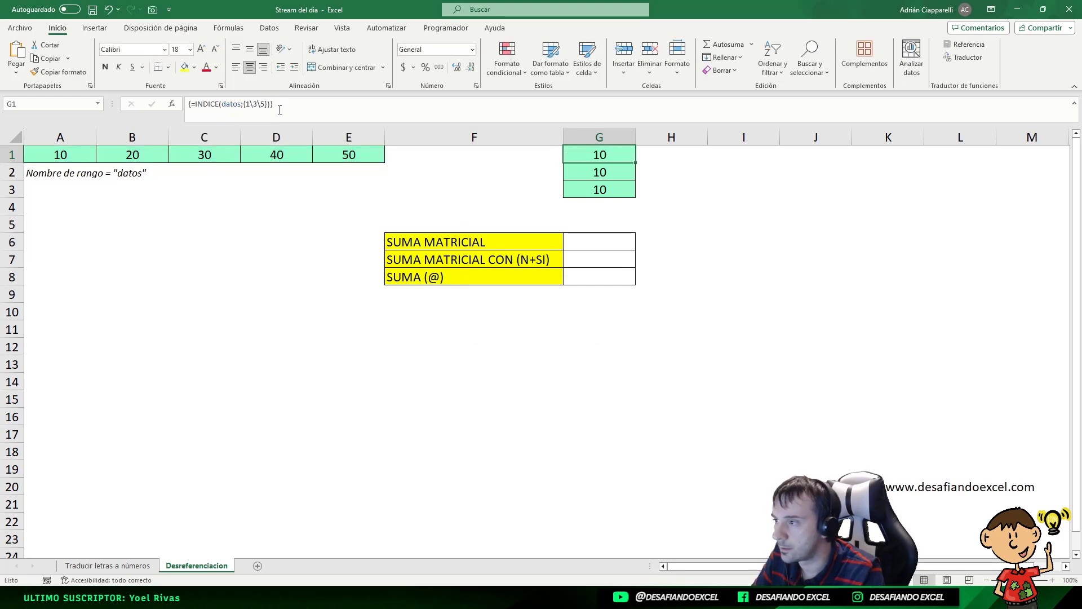
{"action": "key", "text": "ctrl+z"}
Step: Re-enter the INDICE(datos;{1;3;5}) formula in G1:G3 as an array formula
{"action": "left_click", "coordinate": [278, 105]}
{"action": "key", "text": "Return"}
{"action": "key", "text": "Return"}
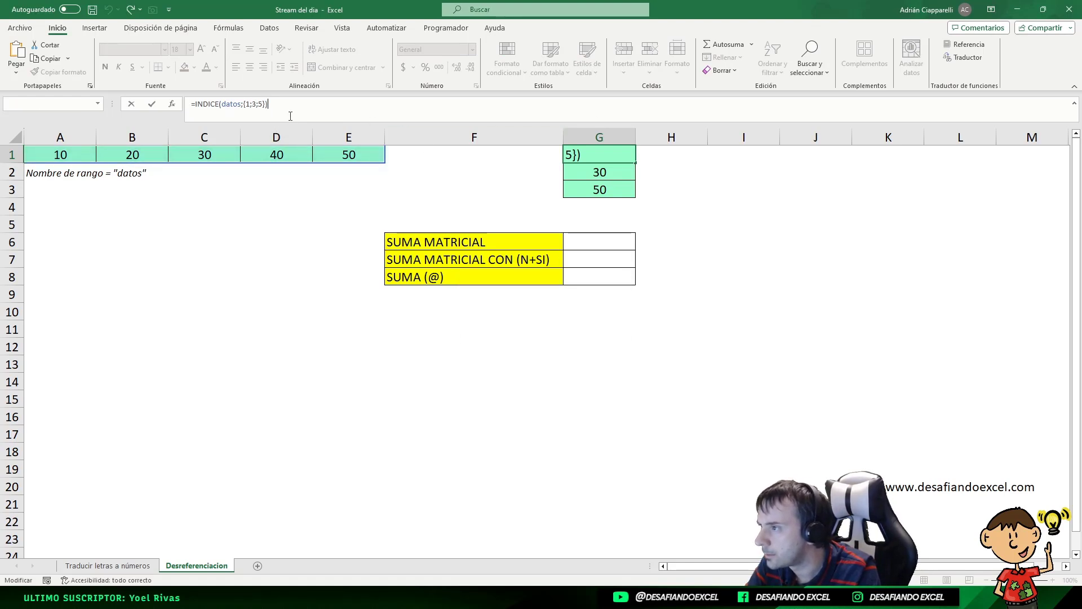
{"action": "key", "text": "ctrl+shift+Return"}
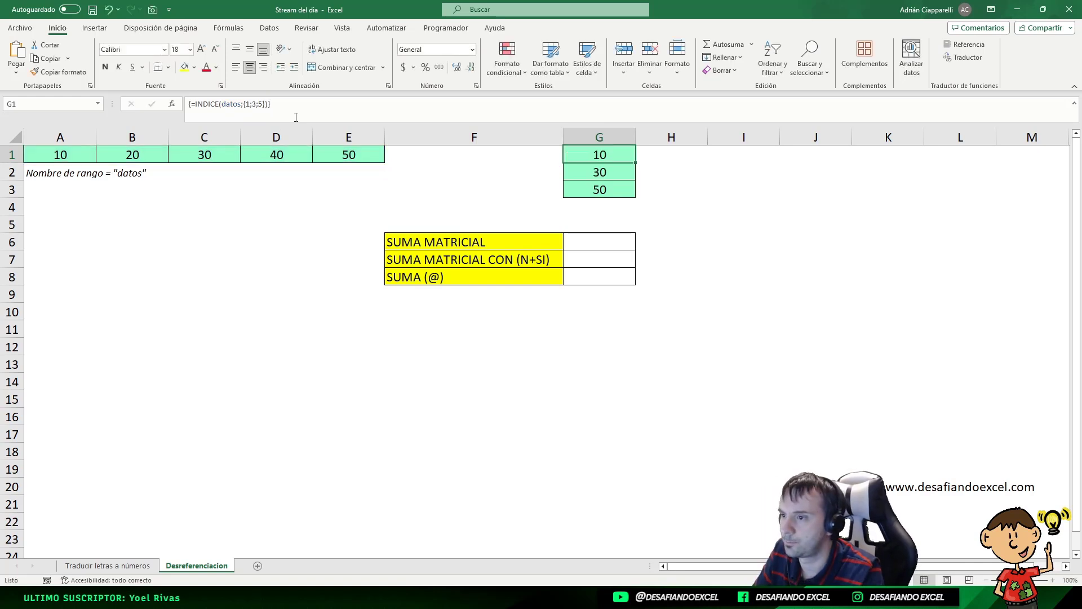
Step: Try changing the first separator of the row array to a backslash, then cancel the edit
{"action": "left_click", "coordinate": [254, 105]}
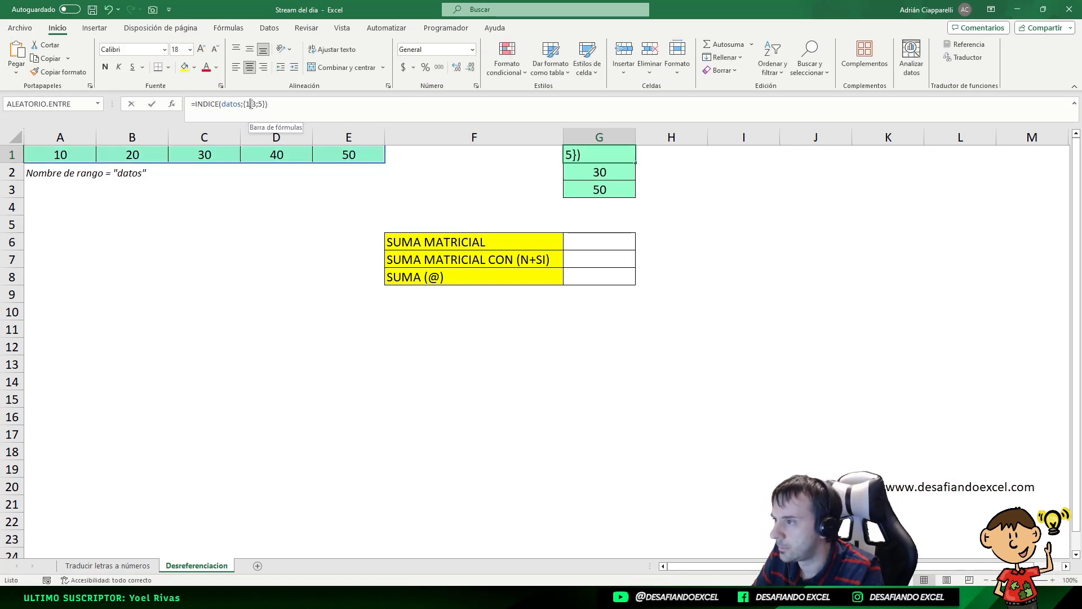
{"action": "key", "text": "BackSpace"}
{"action": "type", "text": "\\"}
{"action": "key", "text": "ctrl+shift+Return"}
{"action": "key", "text": "Return"}
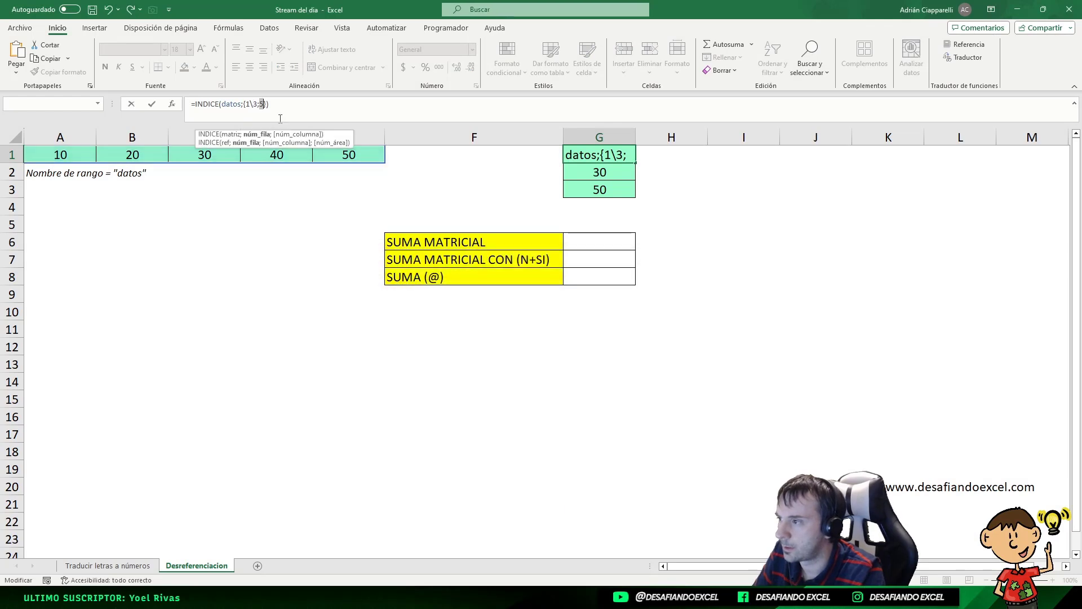
{"action": "key", "text": "Escape"}
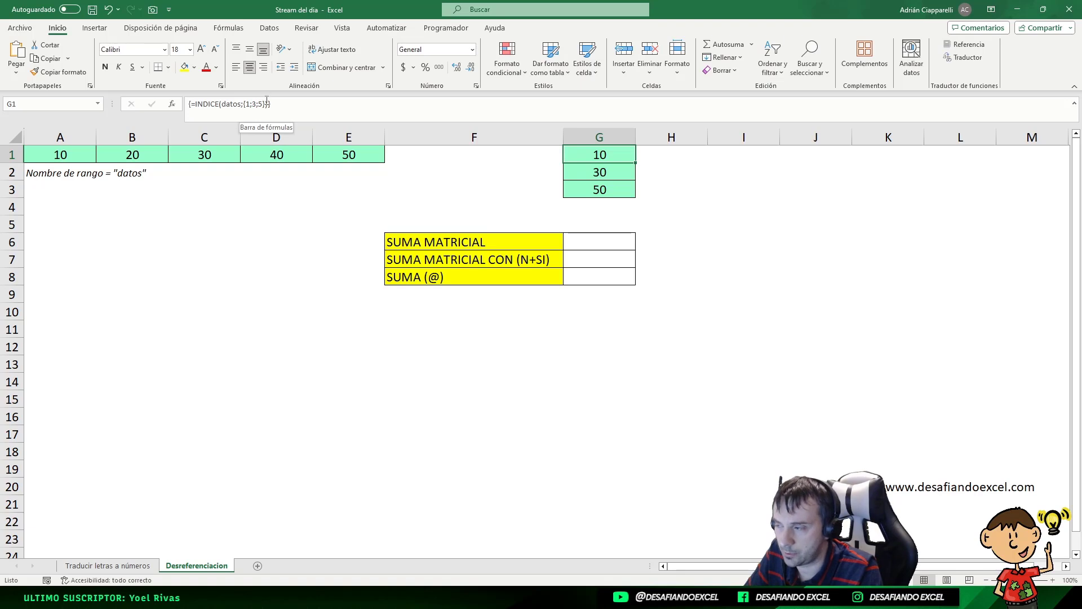
{"action": "mouse_move", "coordinate": [603, 159]}
{"action": "left_mouse_down"}
{"action": "mouse_move", "coordinate": [604, 189]}
{"action": "mouse_move", "coordinate": [596, 152]}
{"action": "mouse_move", "coordinate": [729, 150]}
{"action": "mouse_move", "coordinate": [600, 158]}
{"action": "left_mouse_up"}
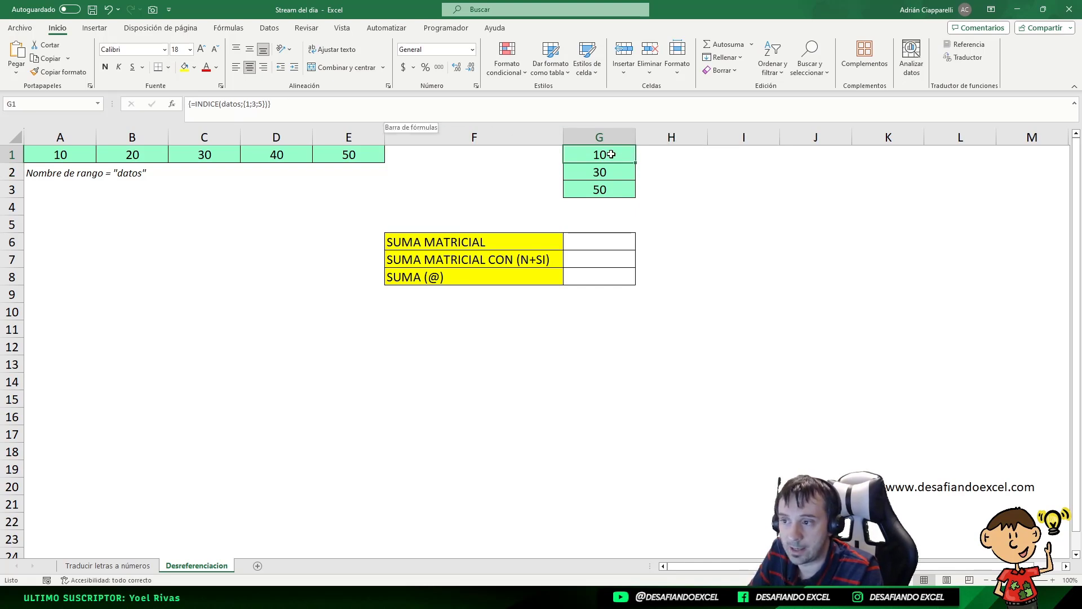
Step: Inspect the array formula in G1:G3 by selecting its cells and the whole result range
{"action": "left_click", "coordinate": [610, 172]}
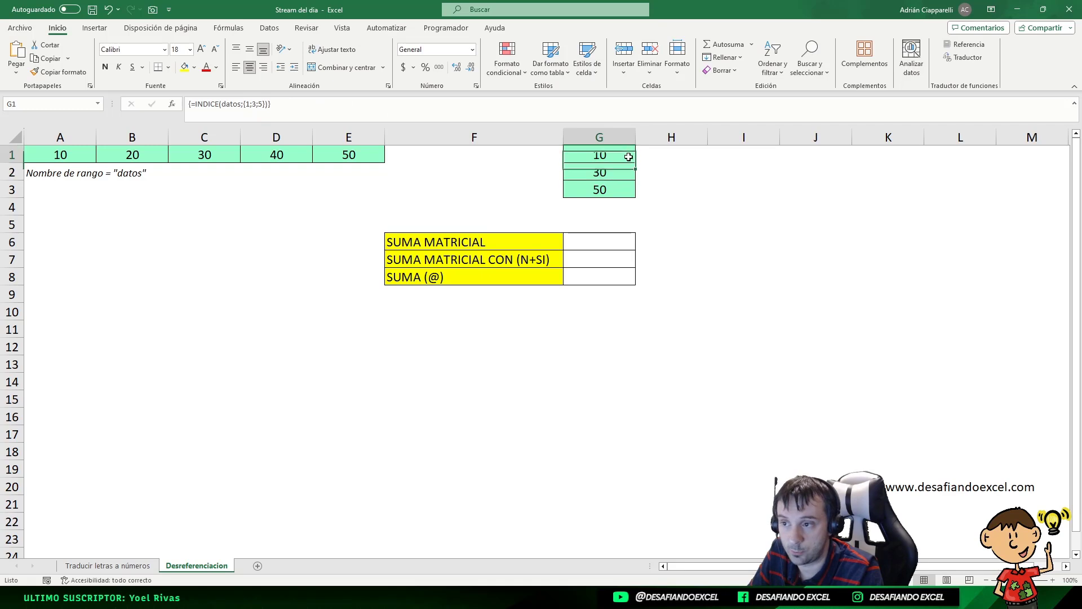
{"action": "left_click", "coordinate": [672, 155]}
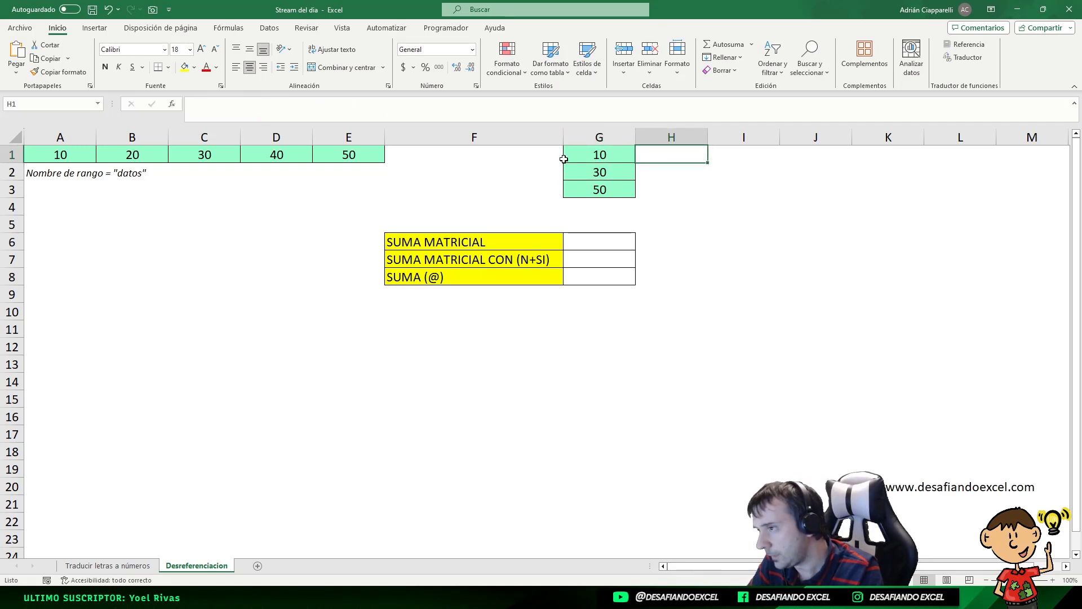
{"action": "left_click", "coordinate": [610, 157]}
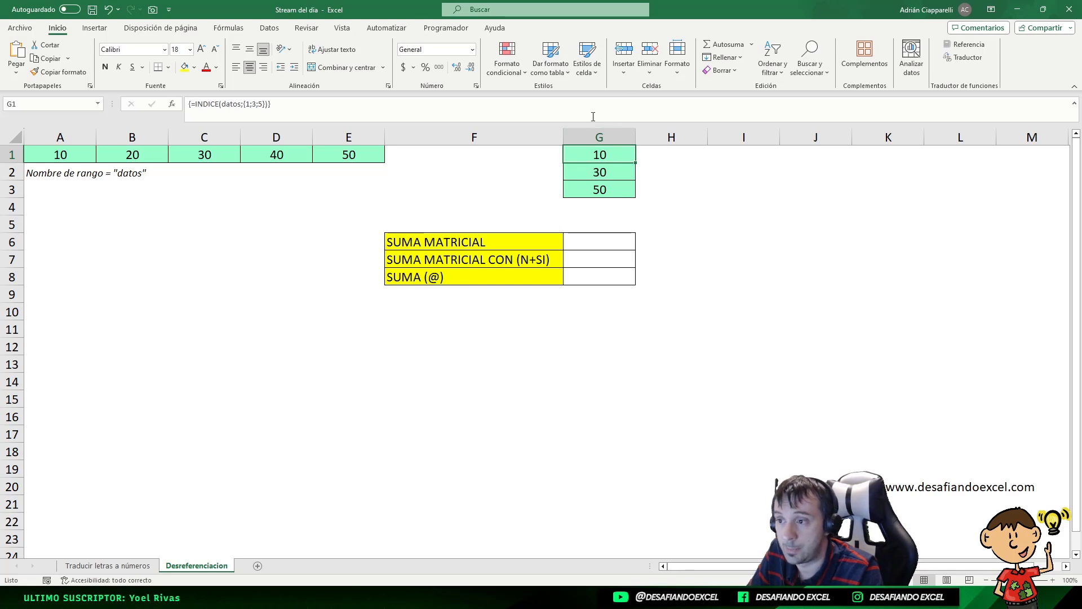
{"action": "left_click_drag", "start_coordinate": [620, 151], "coordinate": [616, 189]}
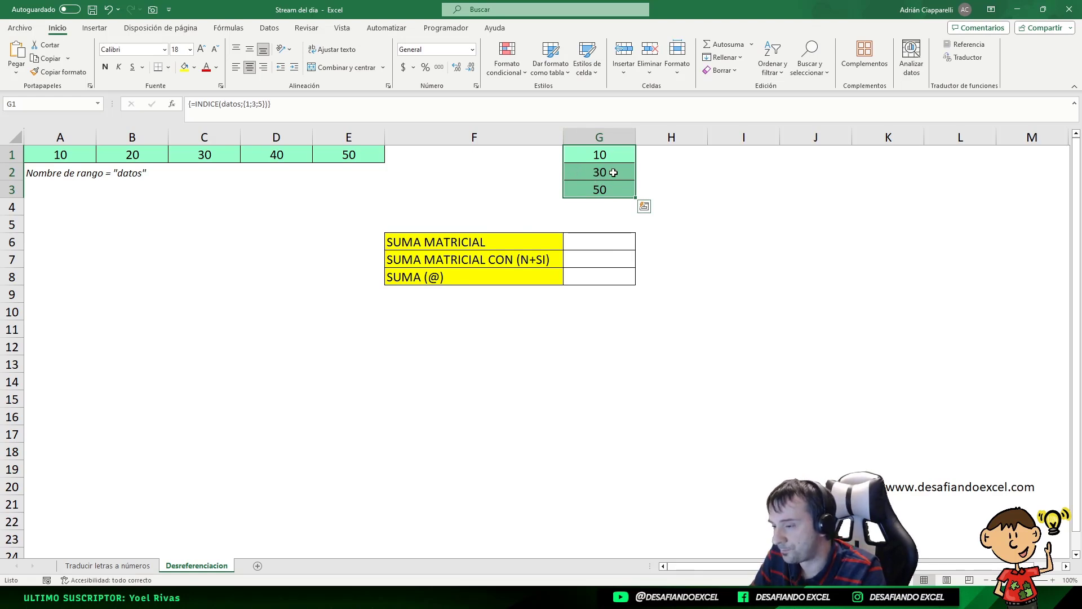
{"action": "left_click", "coordinate": [519, 243]}
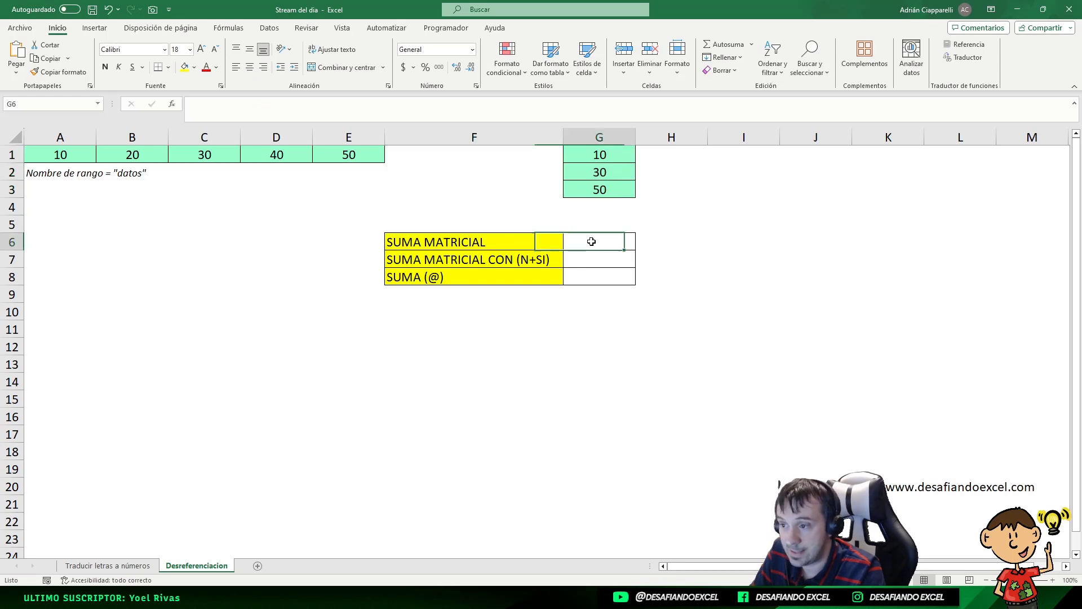
{"action": "left_click_drag", "start_coordinate": [598, 154], "coordinate": [597, 193]}
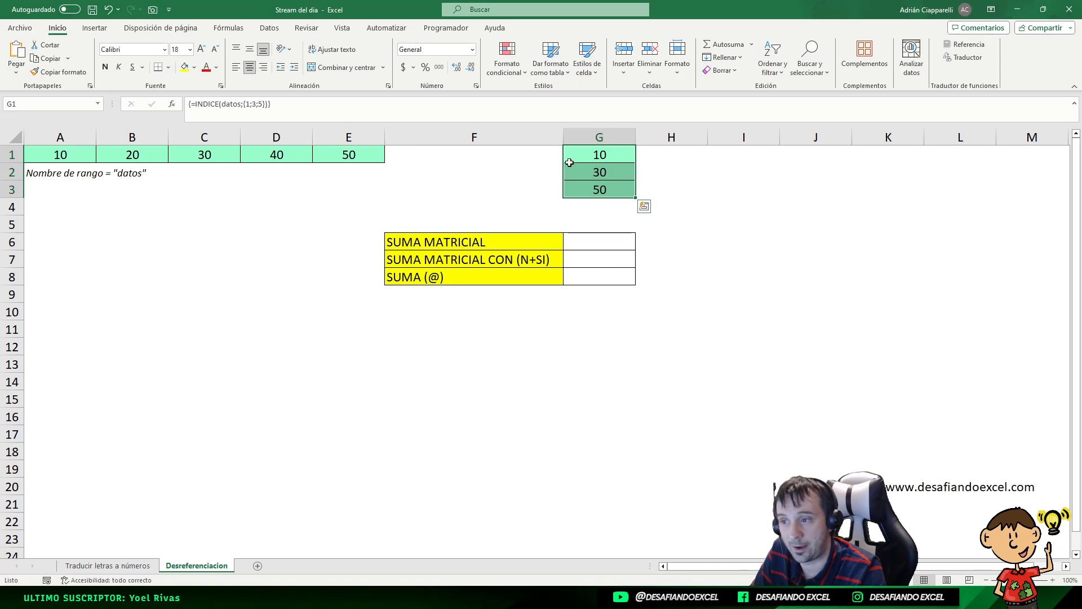
{"action": "left_click_drag", "start_coordinate": [603, 155], "coordinate": [602, 189]}
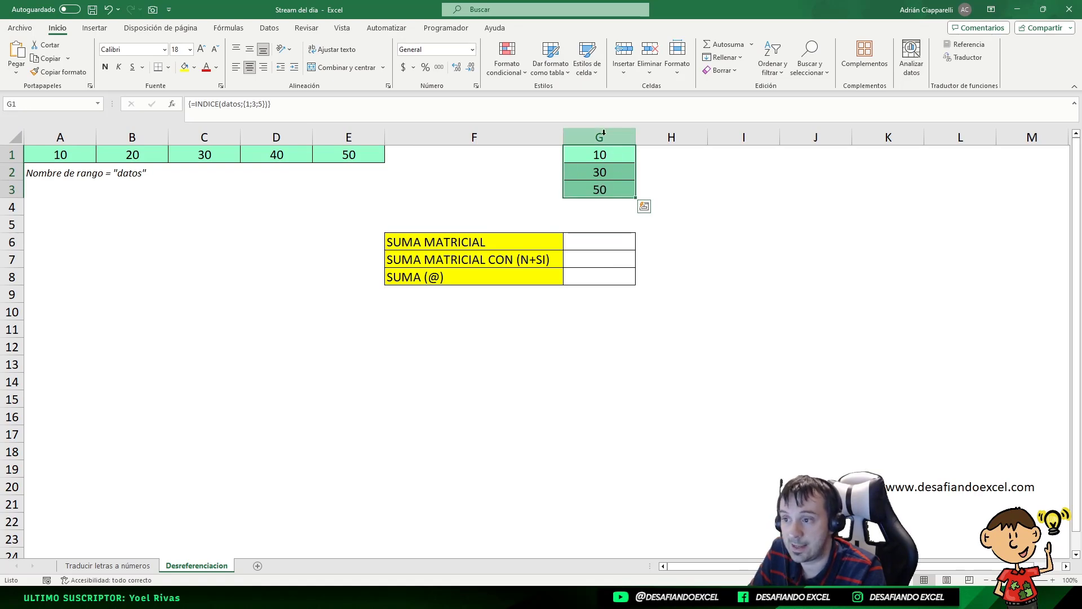
Step: Copy the INDICE(datos;{1;3;5}) formula into G6, wrap it in SUMA and enter it as an array formula
{"action": "key", "text": "F2"}
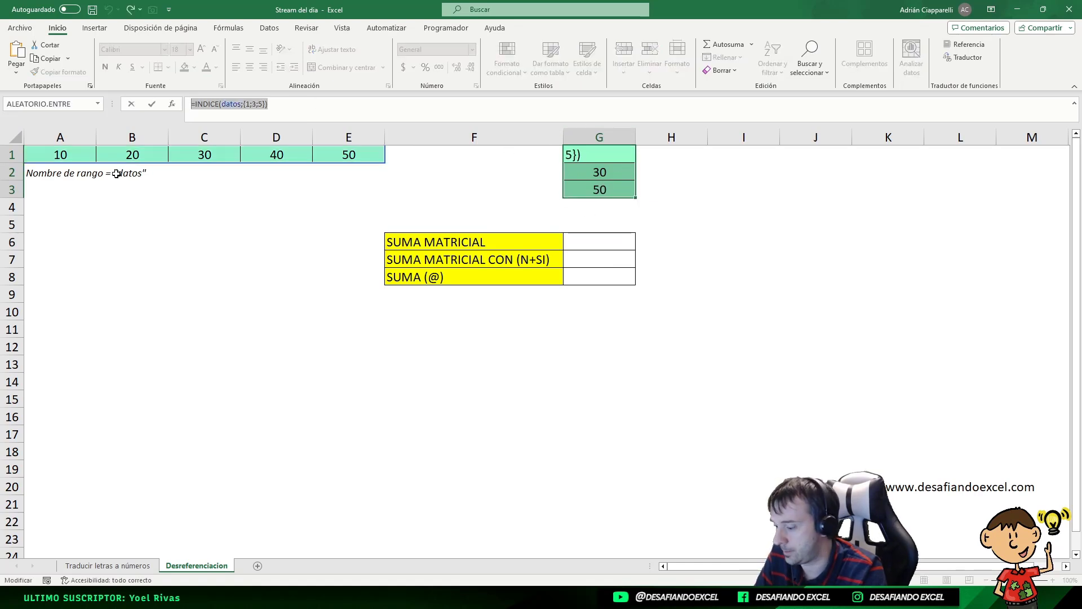
{"action": "key", "text": "Escape"}
{"action": "left_click", "coordinate": [595, 240]}
{"action": "type", "text": "=INDICE(datos;{1;3;5})"}
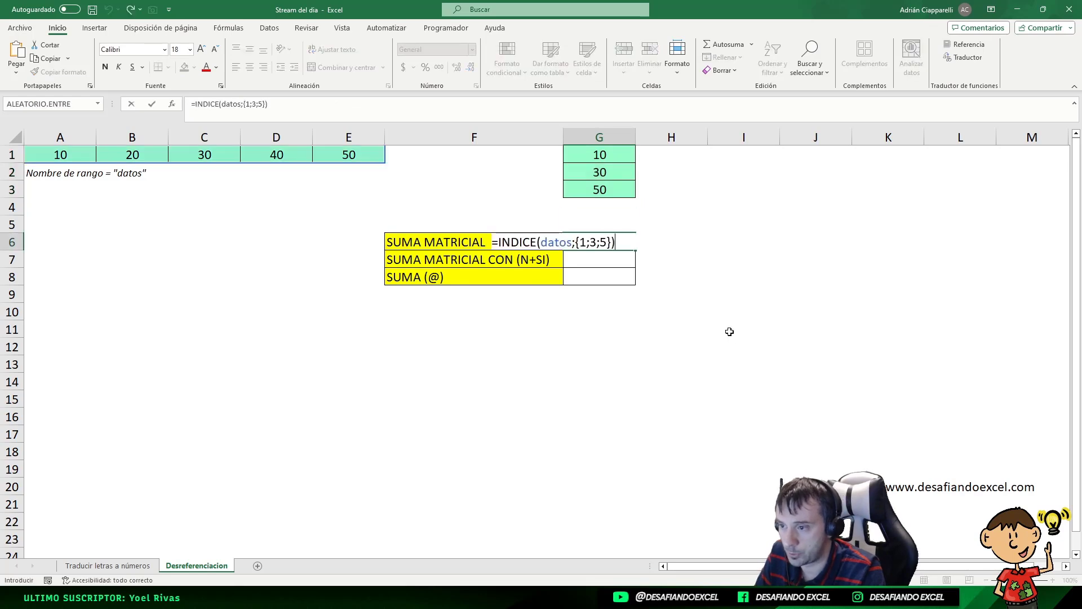
{"action": "left_click", "coordinate": [500, 241]}
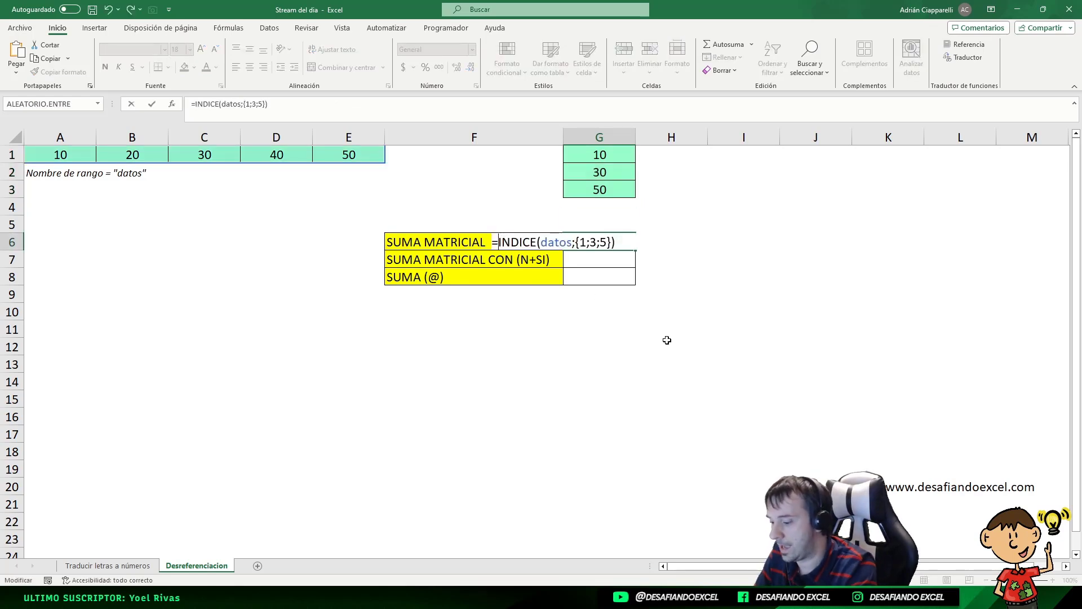
{"action": "type", "text": "suma"}
{"action": "key", "text": "BackSpace"}
{"action": "key", "text": "BackSpace"}
{"action": "key", "text": "BackSpace"}
{"action": "key", "text": "BackSpace"}
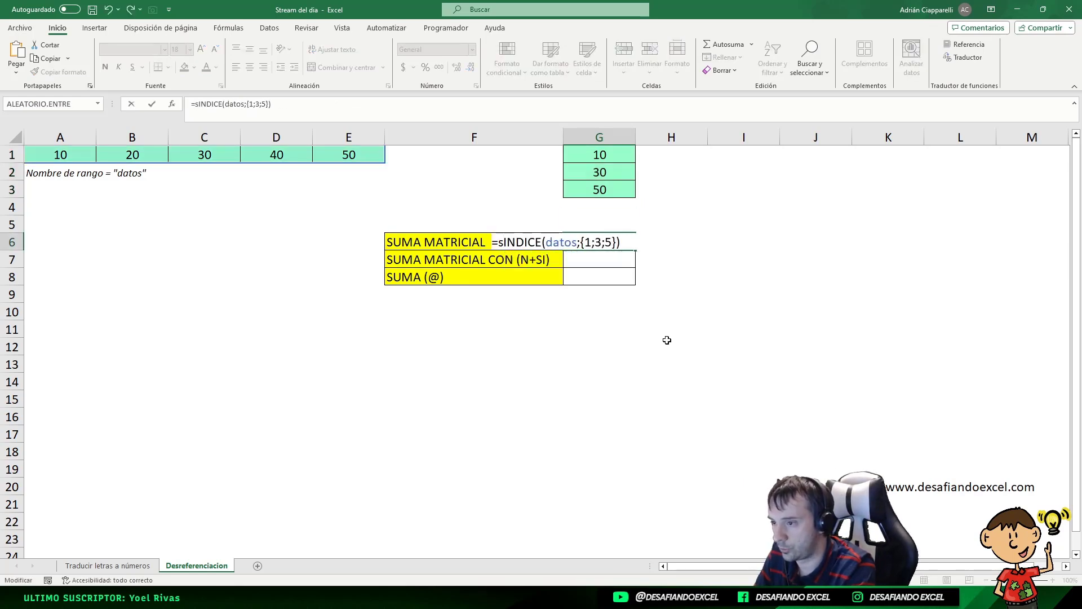
{"action": "type", "text": "suma"}
{"action": "key", "text": "Tab"}
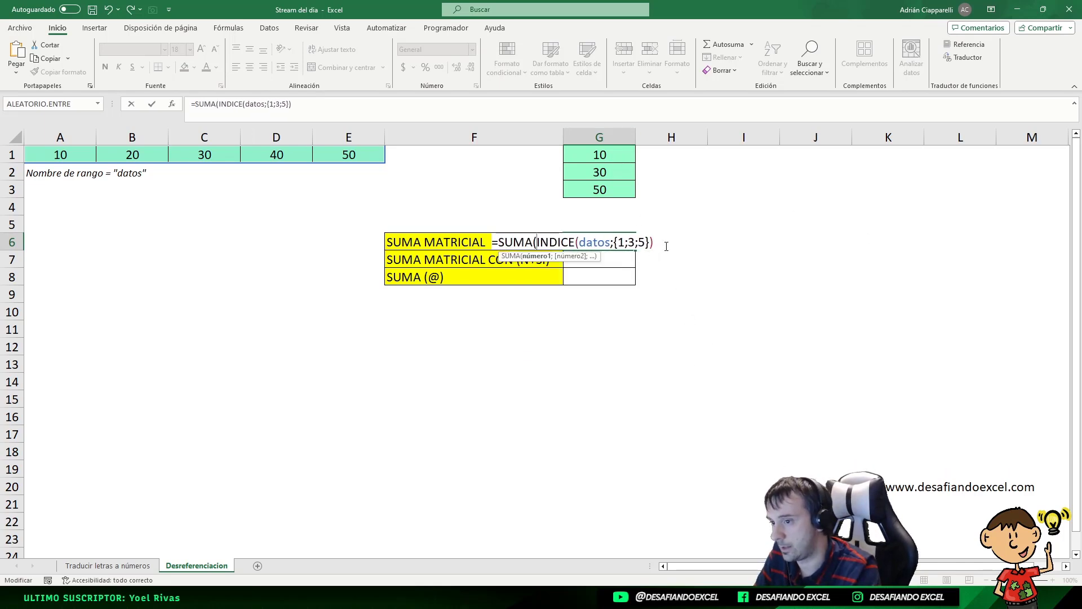
{"action": "type", "text": ")"}
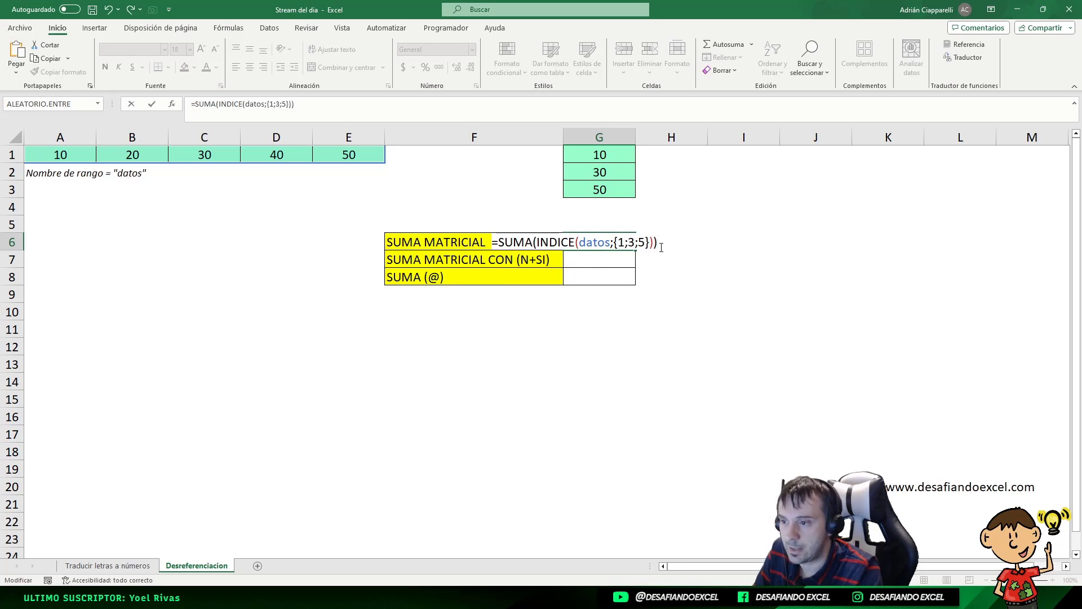
{"action": "key", "text": "ctrl+shift+Return"}
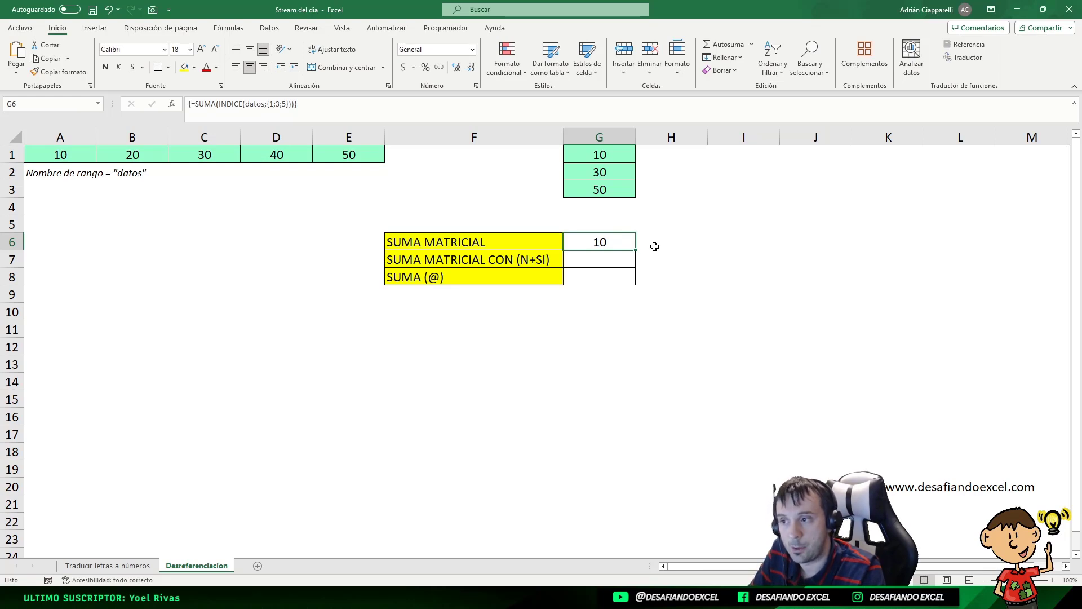
Step: Compare the G1 and G6 formulas and re-enter SUMA(INDICE(datos;{1;3;5})) in G6 as an array formula
{"action": "left_click", "coordinate": [611, 153]}
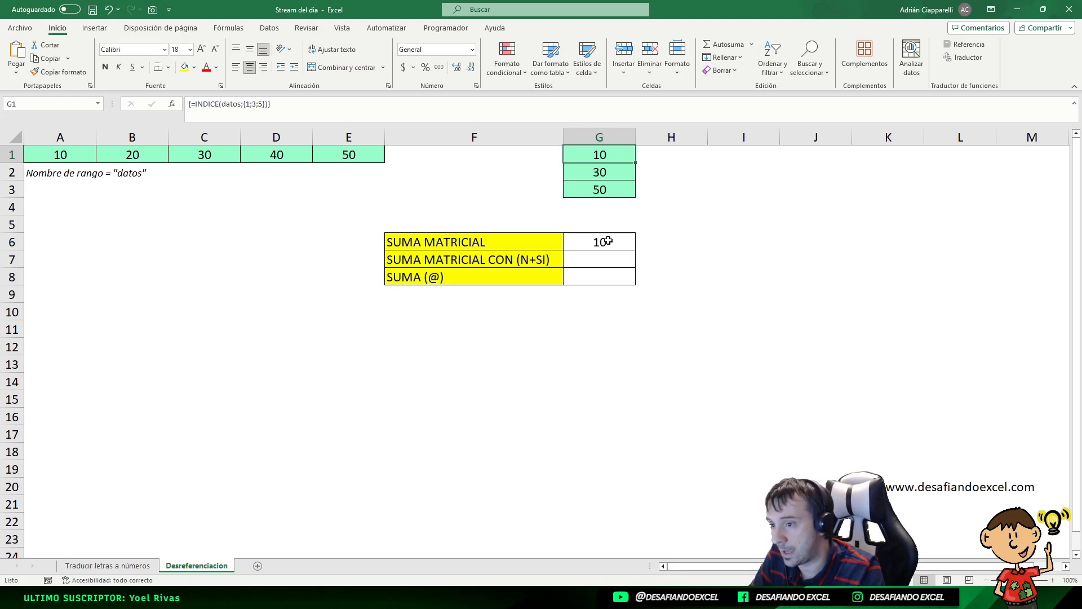
{"action": "left_click", "coordinate": [429, 250]}
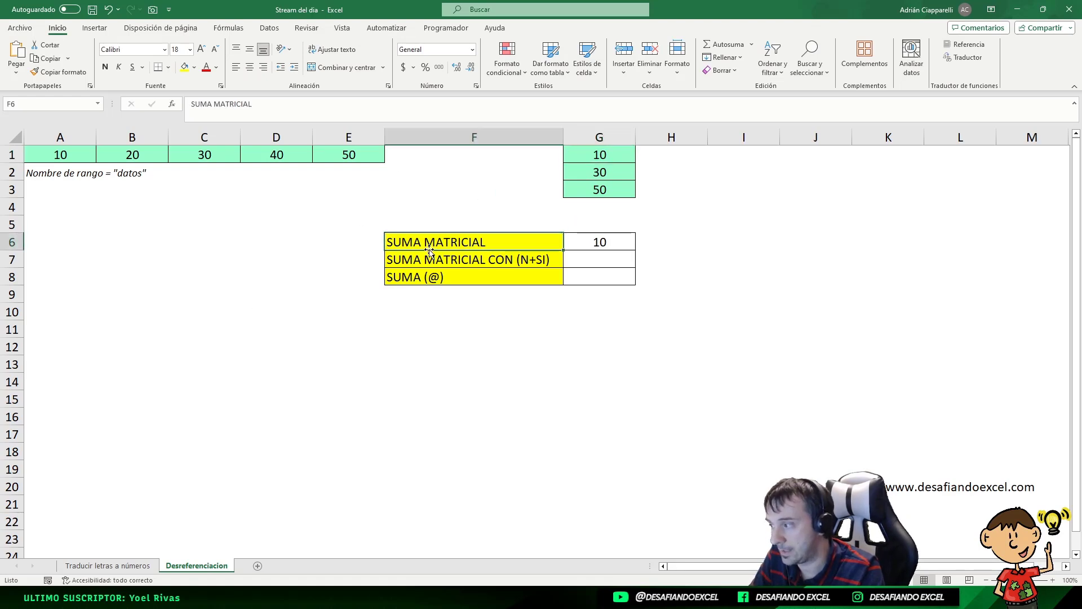
{"action": "left_click", "coordinate": [617, 158]}
{"action": "left_click", "coordinate": [599, 242]}
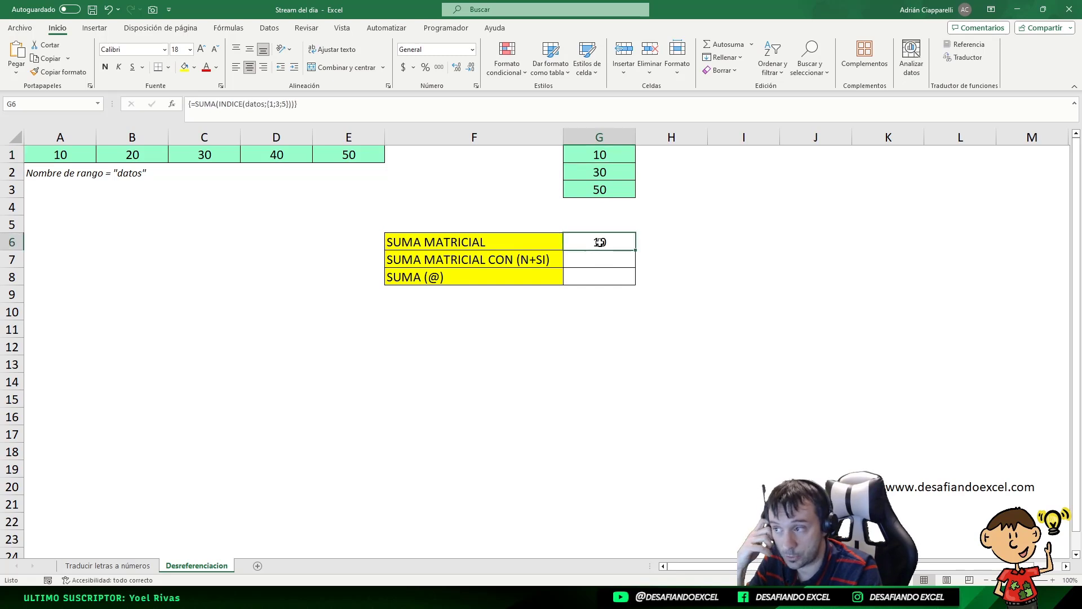
{"action": "left_click", "coordinate": [275, 103]}
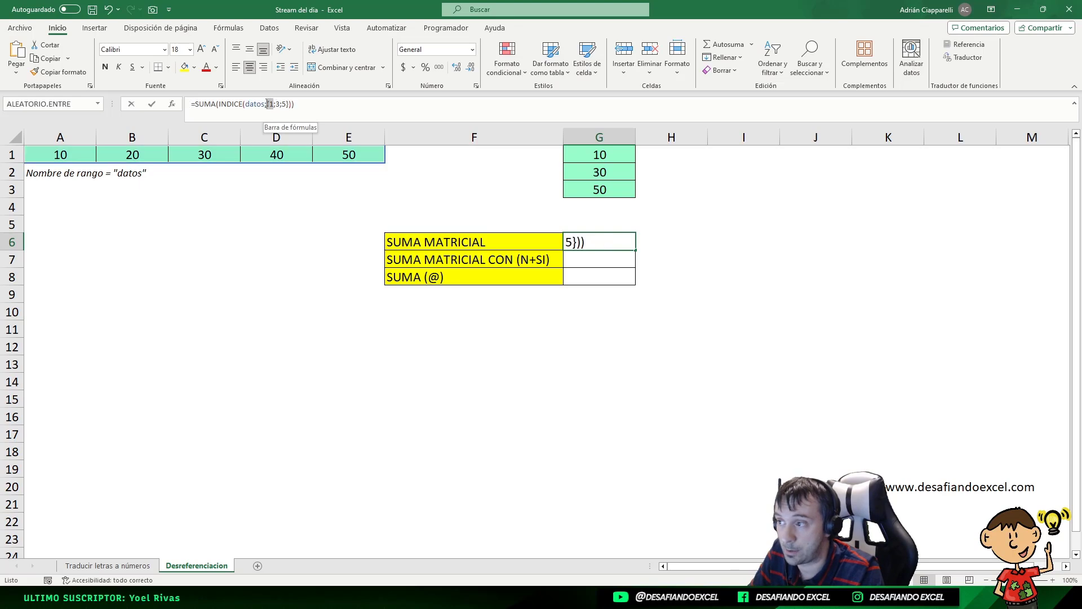
{"action": "left_click", "coordinate": [77, 157]}
{"action": "key", "text": "ctrl+z"}
{"action": "key", "text": "F2"}
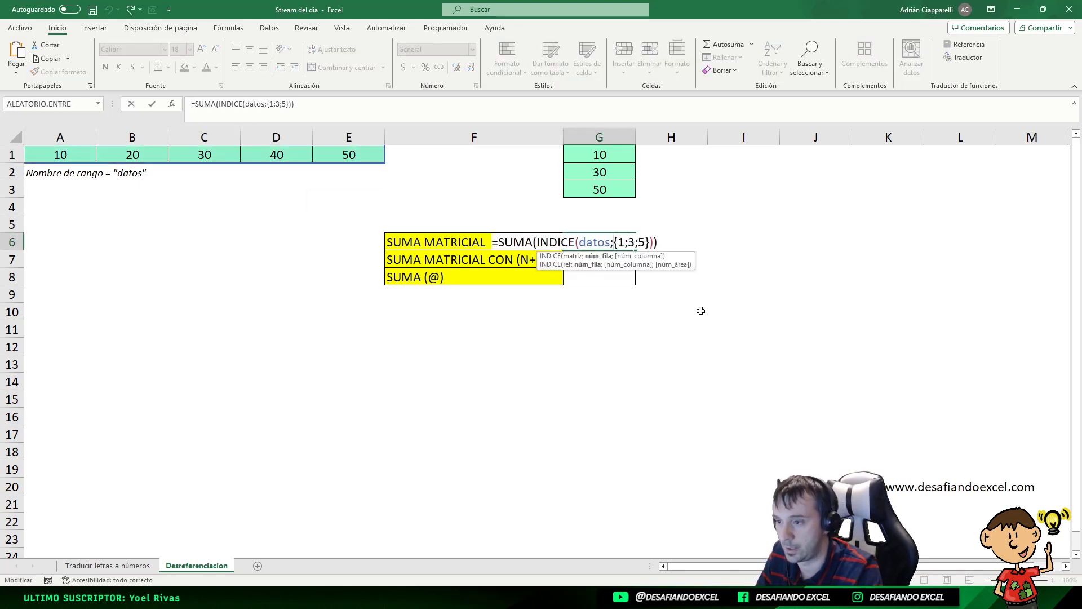
{"action": "key", "text": "ctrl+shift+Return"}
Step: Try pasting the SUMA(INDICE(datos;{1;3;5})) formula from G6 into G7, then cancel the entry
{"action": "left_click", "coordinate": [599, 260]}
{"action": "left_click", "coordinate": [601, 243]}
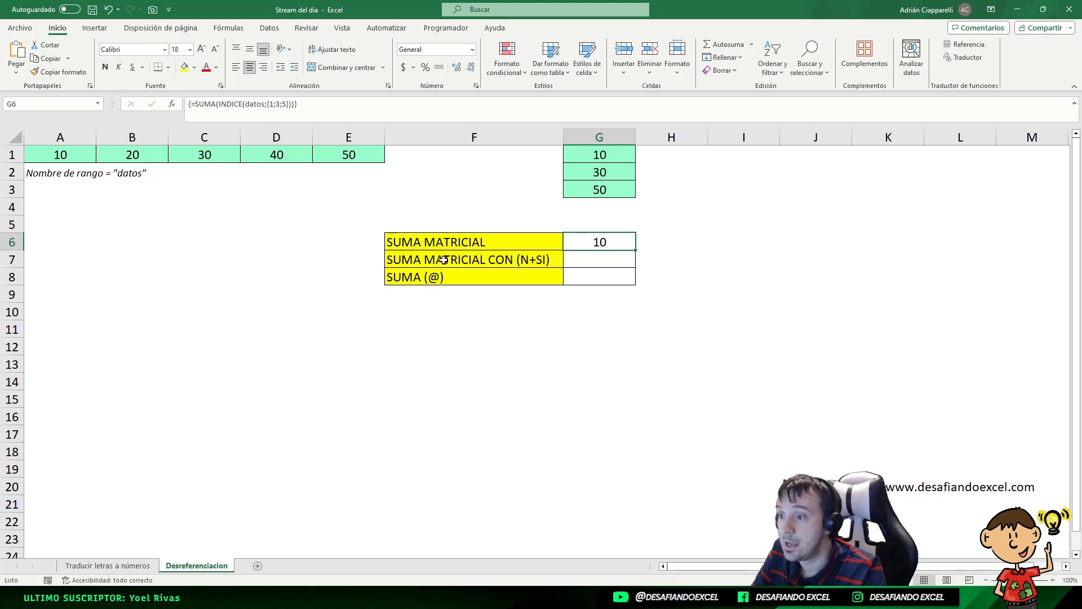
{"action": "left_click", "coordinate": [532, 254]}
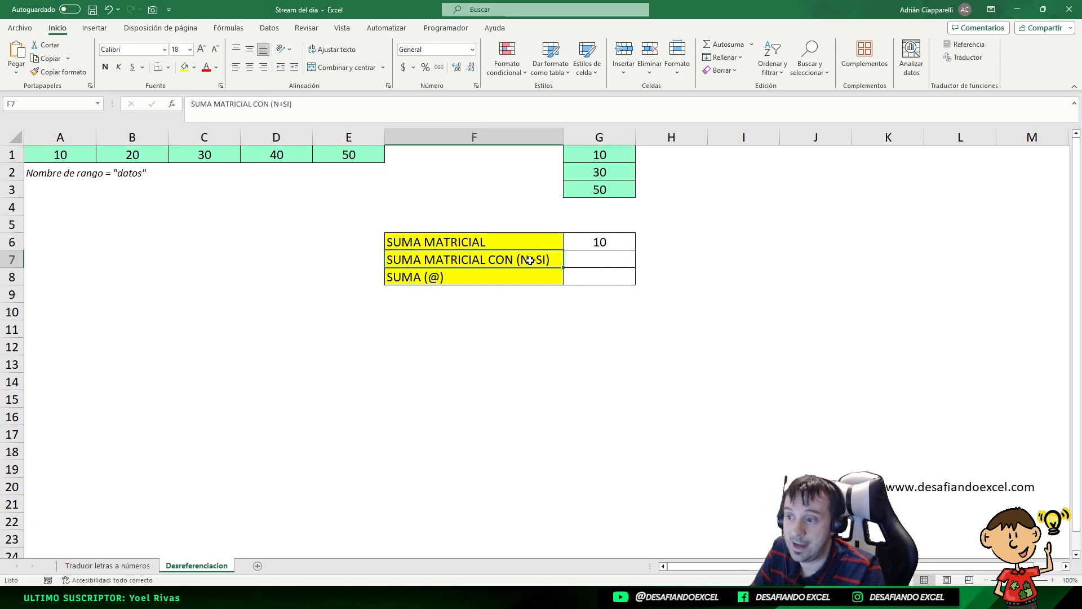
{"action": "left_click", "coordinate": [595, 262]}
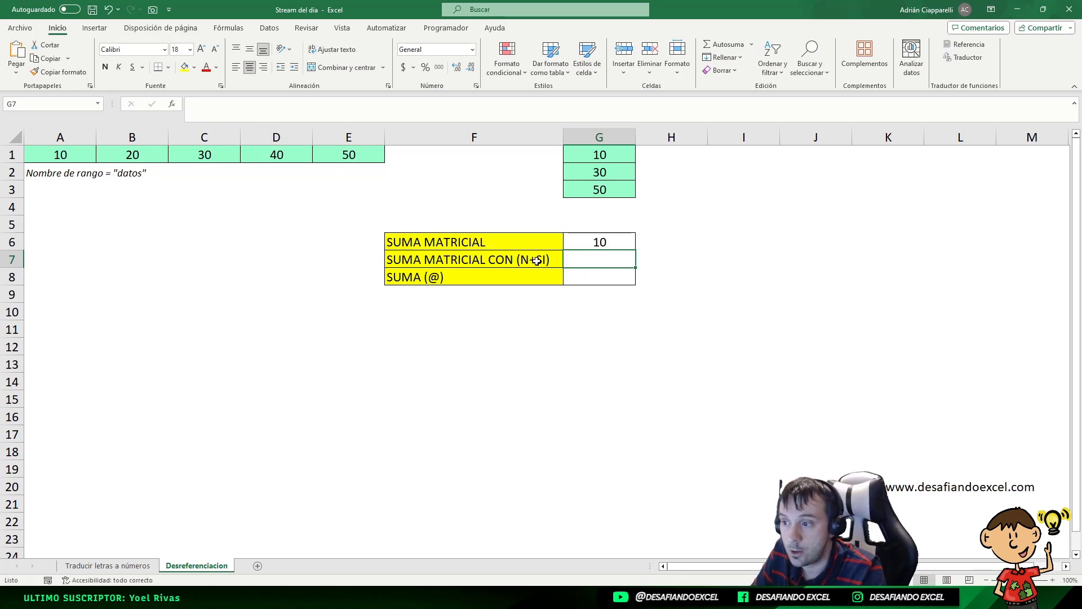
{"action": "left_click", "coordinate": [596, 245]}
{"action": "key", "text": "F2"}
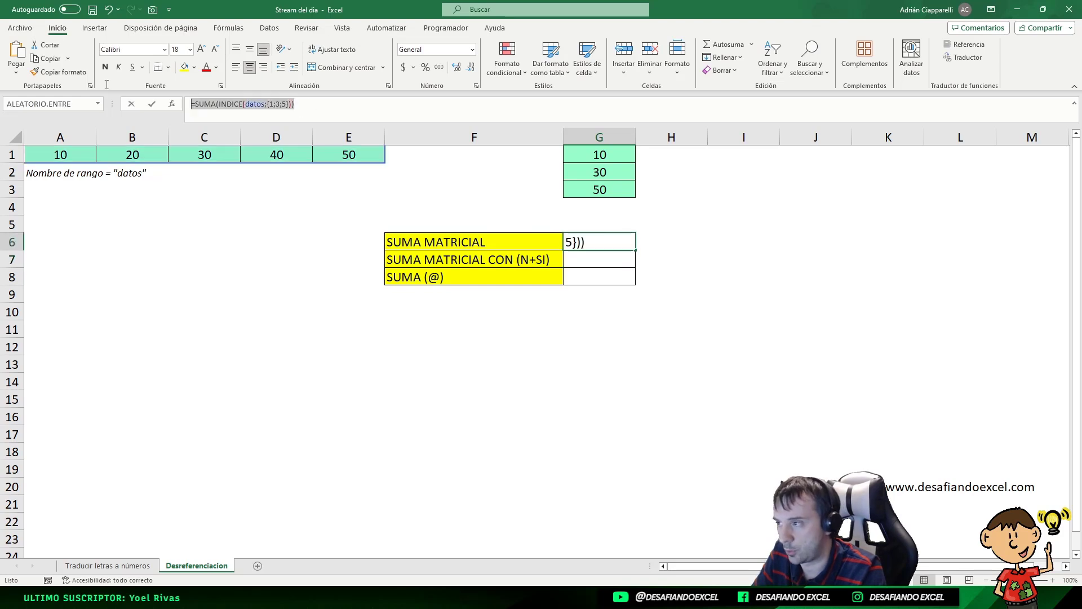
{"action": "key", "text": "Escape"}
{"action": "left_click", "coordinate": [612, 260]}
{"action": "type", "text": "=SUMA(INDICE(datos;{1;3;5}))"}
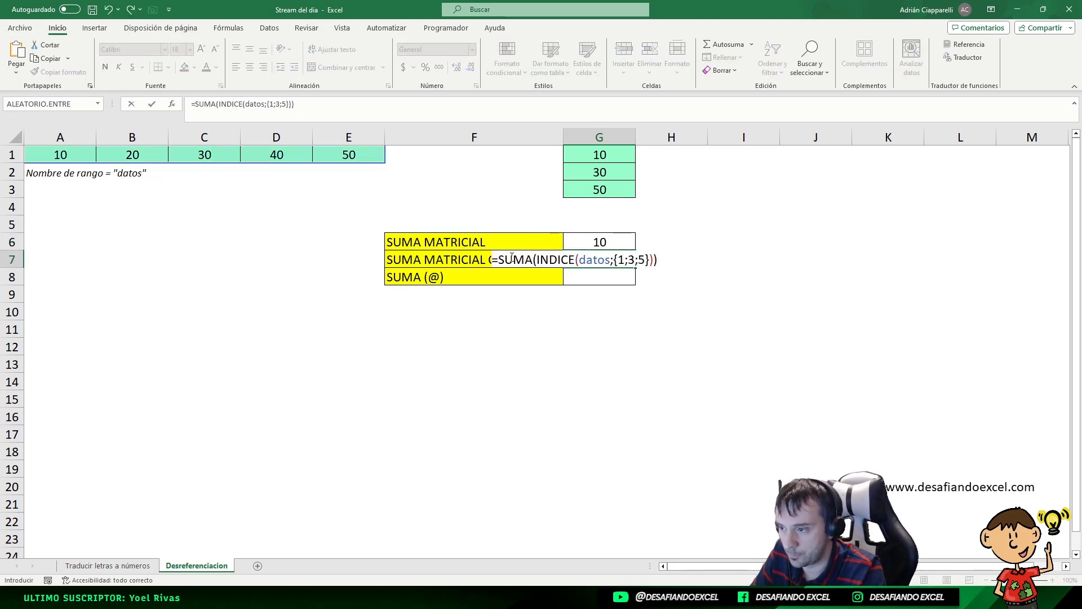
{"action": "key", "text": "F2"}
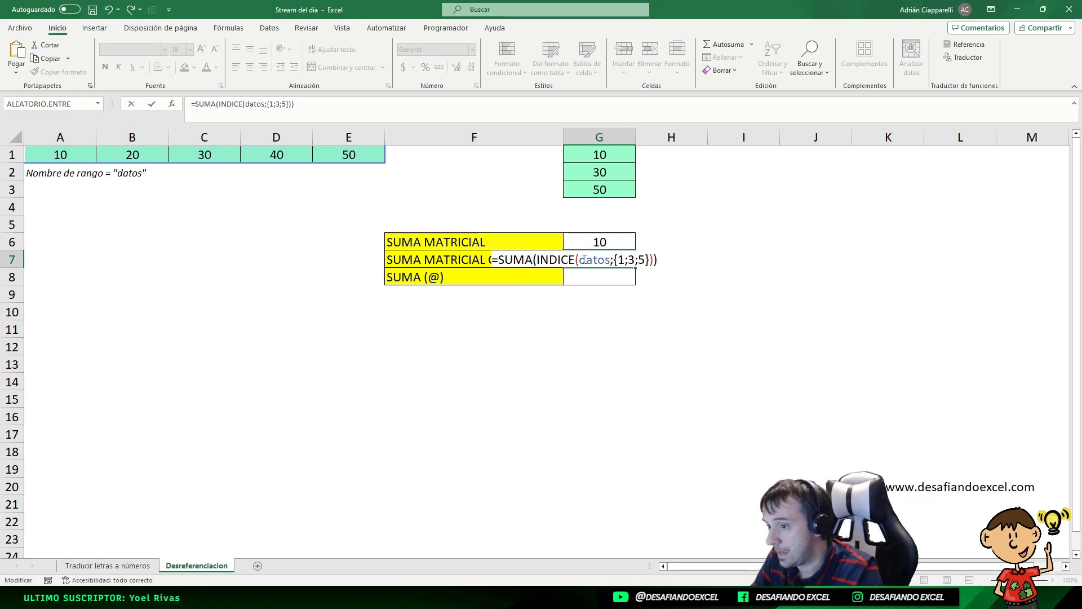
{"action": "left_click_drag", "start_coordinate": [580, 259], "coordinate": [650, 270]}
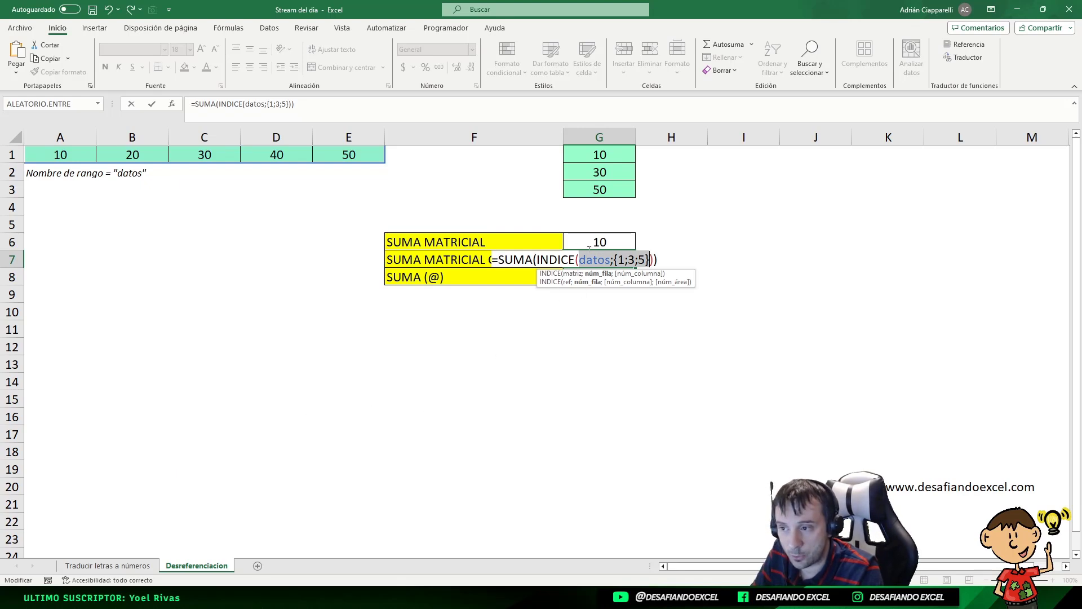
{"action": "left_click", "coordinate": [620, 260]}
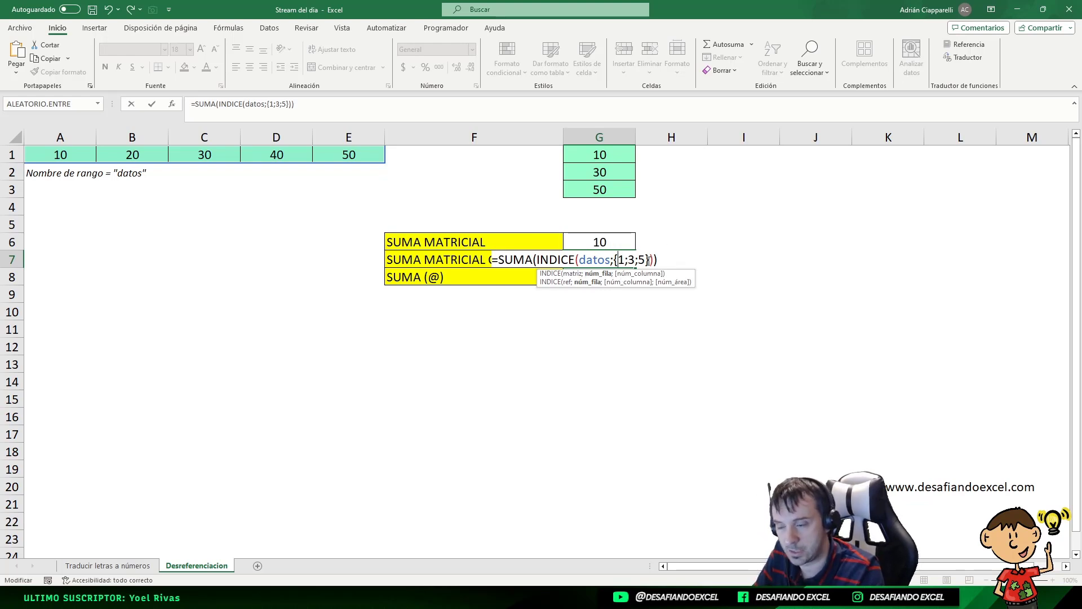
{"action": "key", "text": "Escape"}
Step: Examine the step-by-step formulas on the Traducir letras a números sheet, such as the one in I14
{"action": "key", "text": "ctrl+Page_Up"}
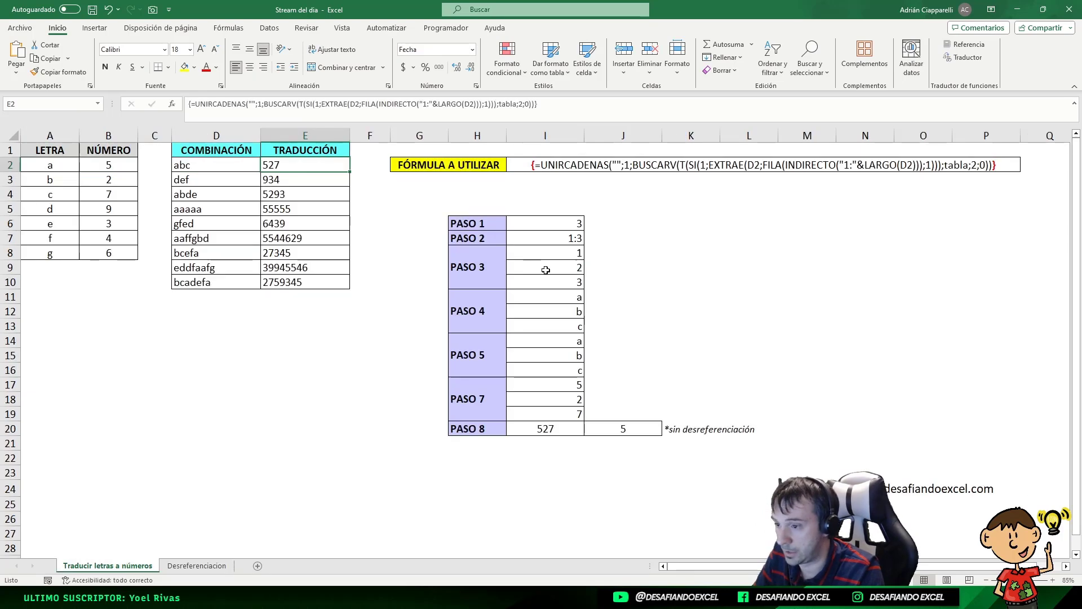
{"action": "left_click", "coordinate": [558, 298]}
{"action": "left_click", "coordinate": [564, 343]}
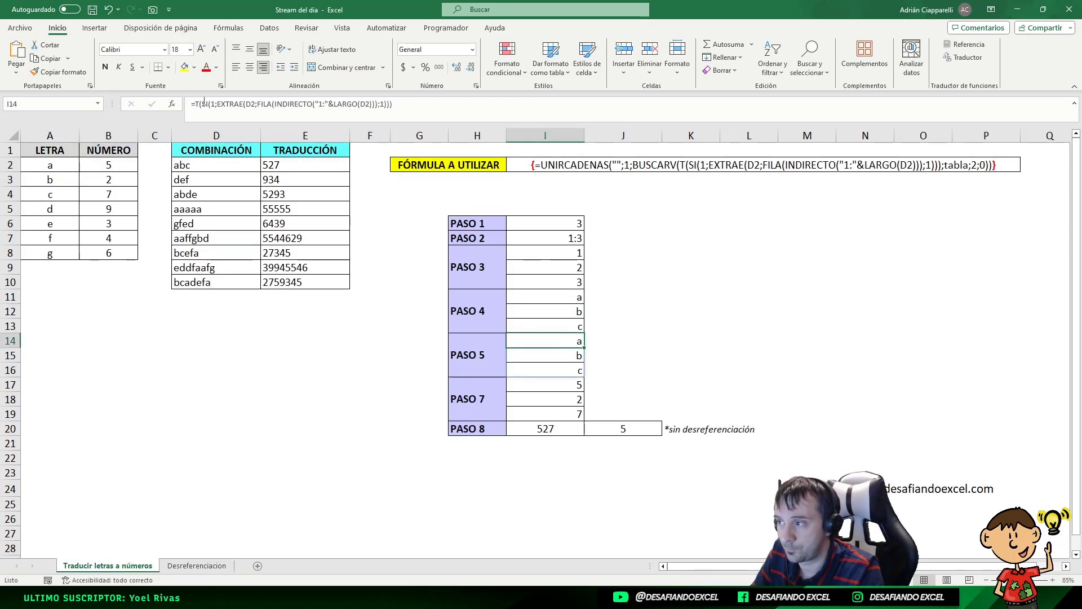
{"action": "left_click_drag", "start_coordinate": [216, 103], "coordinate": [391, 111]}
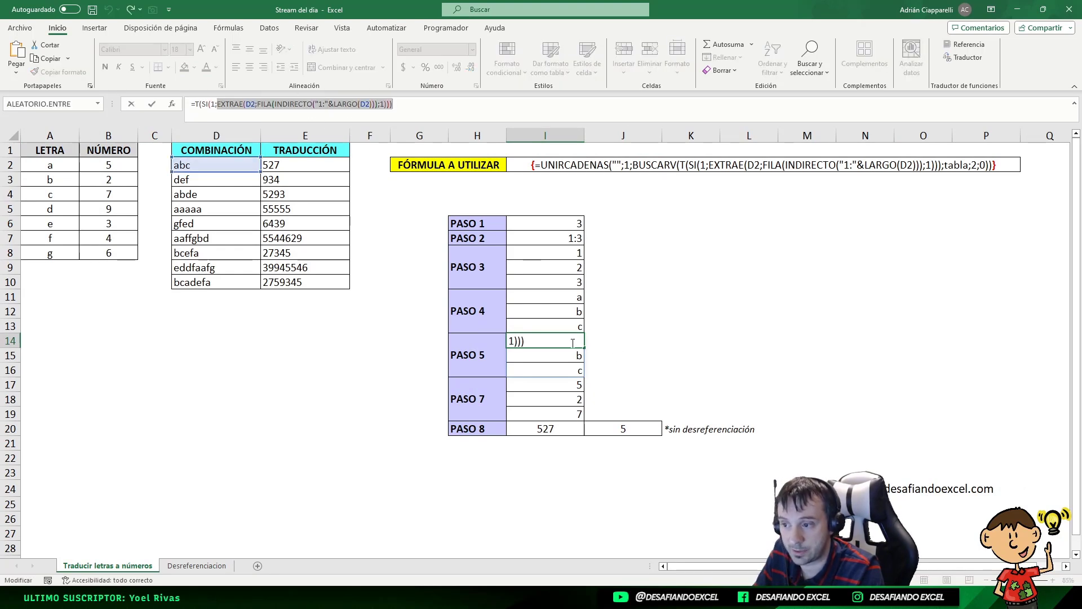
{"action": "key", "text": "Escape"}
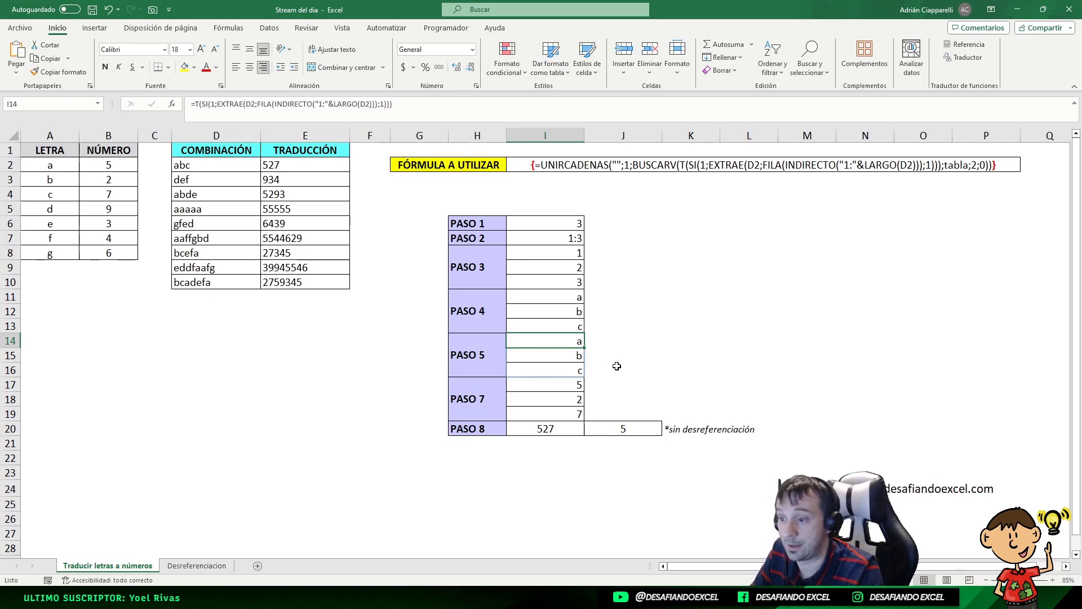
{"action": "left_click", "coordinate": [572, 383]}
Step: Return to the Desreferenciacion sheet and paste the SUMA(INDICE(datos;{1;3;5})) formula into G7
{"action": "left_click", "coordinate": [197, 566]}
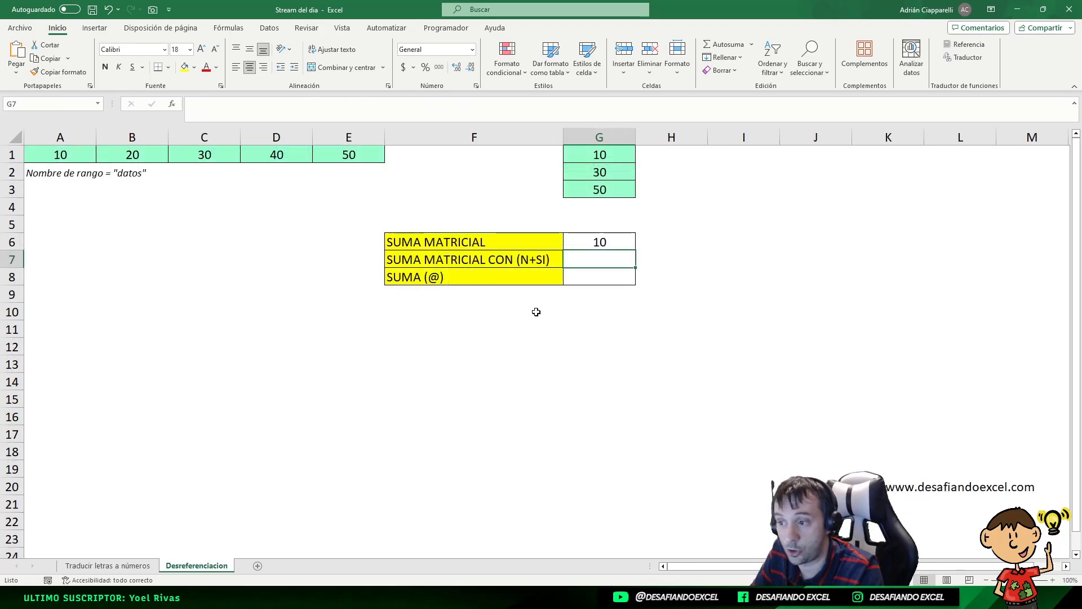
{"action": "left_click", "coordinate": [609, 243]}
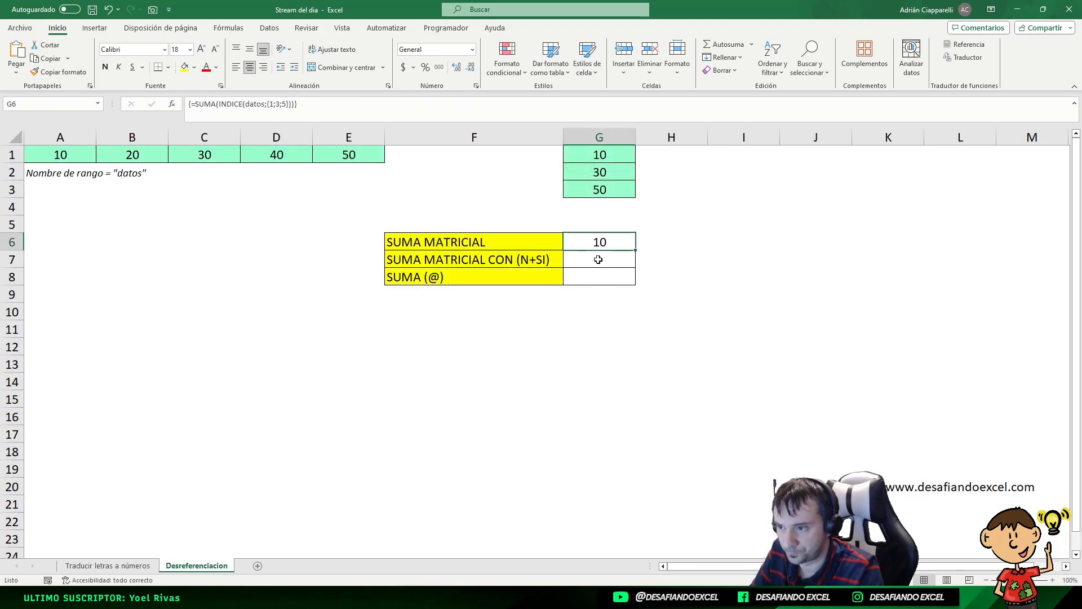
{"action": "double_click", "coordinate": [599, 260]}
{"action": "type", "text": "=SUMA(INDICE(datos;{1;3;5}))"}
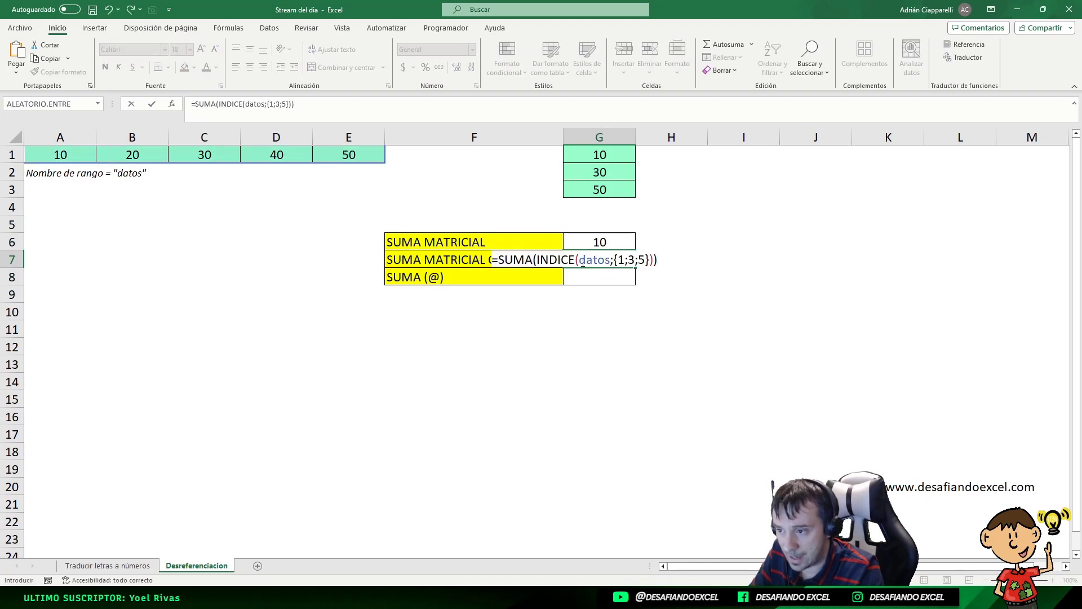
Step: Wrap the {1;3;5} constant in N(SI(1;...)) in the G7 formula and enter it as an array formula
{"action": "double_click", "coordinate": [580, 261]}
{"action": "left_click", "coordinate": [620, 261]}
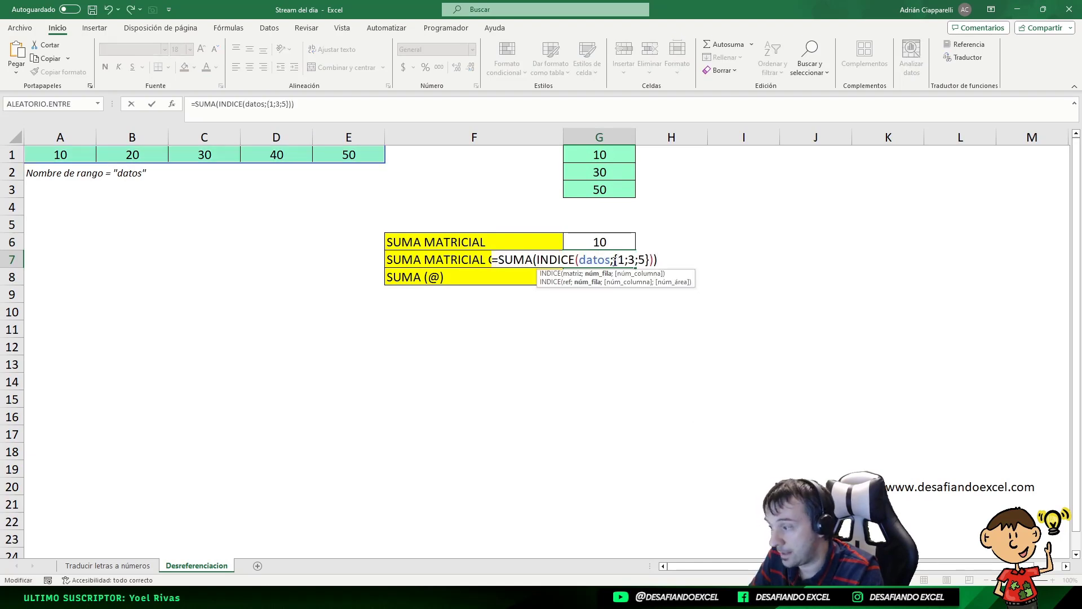
{"action": "left_click_drag", "start_coordinate": [614, 261], "coordinate": [651, 260]}
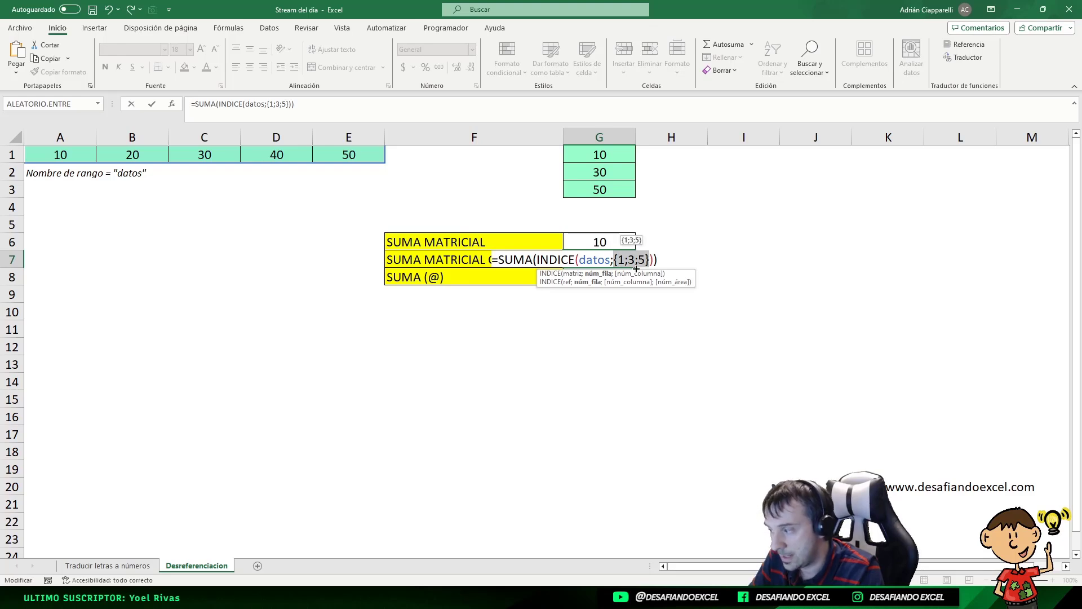
{"action": "key", "text": "Left"}
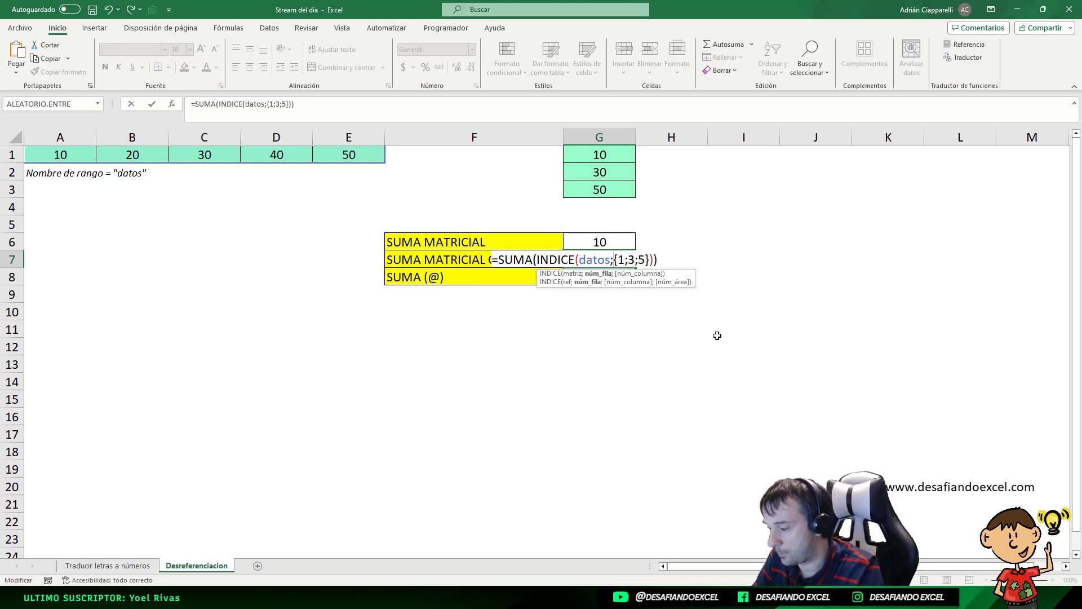
{"action": "type", "text": "N"}
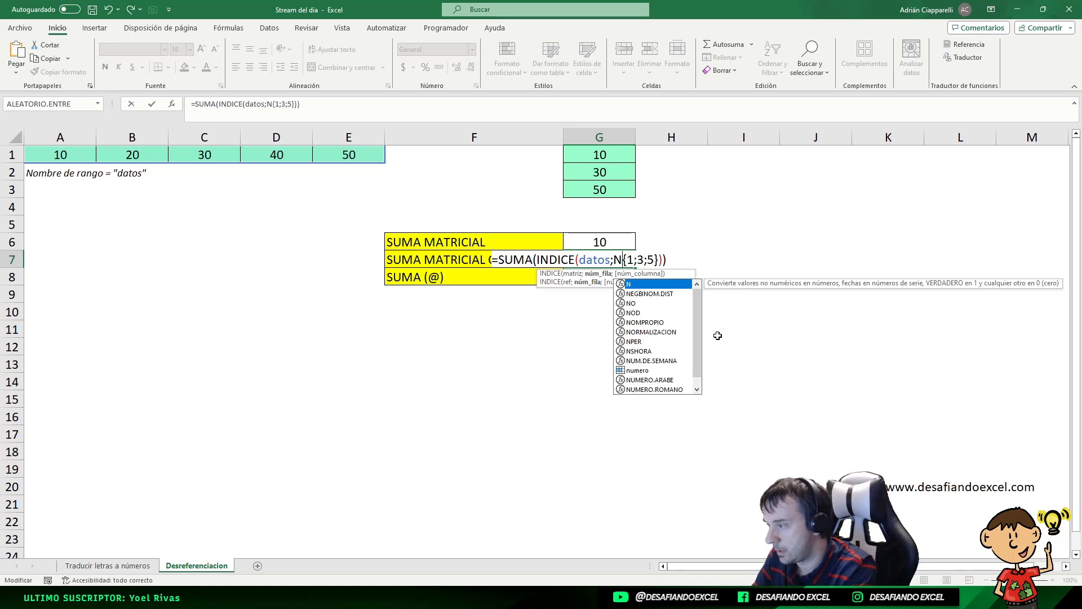
{"action": "type", "text": "(SI"}
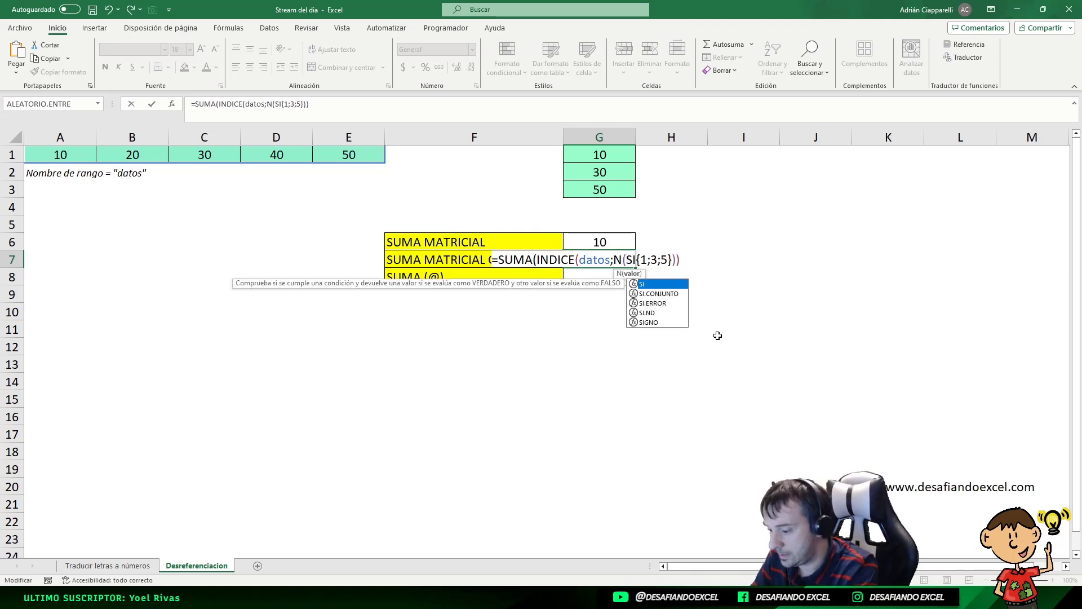
{"action": "type", "text": "("}
{"action": "type", "text": "1;"}
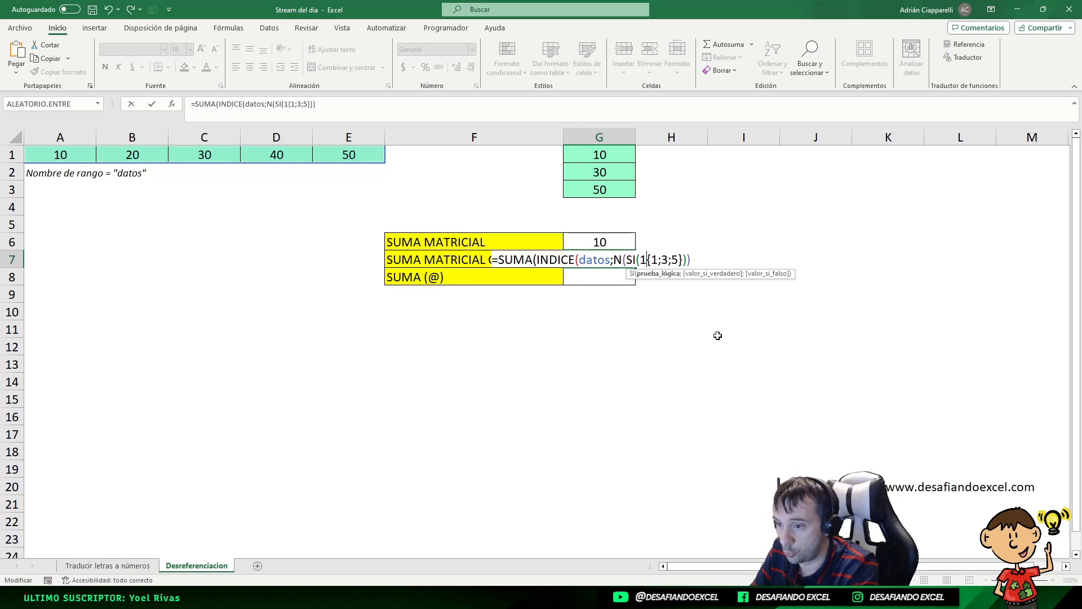
{"action": "key", "text": "Right"}
{"action": "key", "text": "Right"}
{"action": "key", "text": "Right"}
{"action": "key", "text": "Right"}
{"action": "key", "text": "Right"}
{"action": "key", "text": "Right"}
{"action": "key", "text": "Right"}
{"action": "key", "text": "Right"}
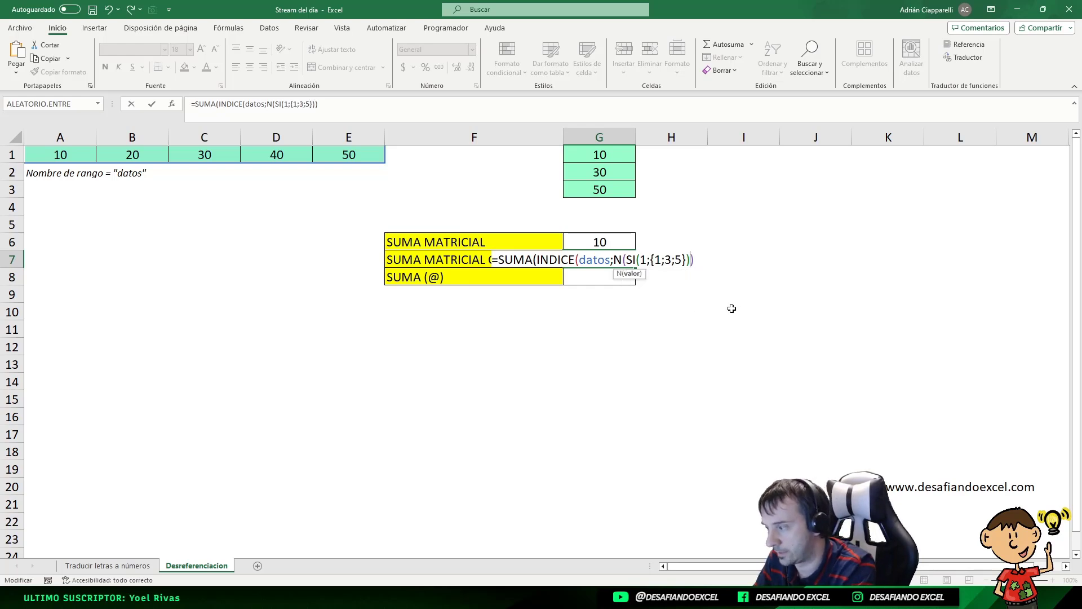
{"action": "type", "text": "))"}
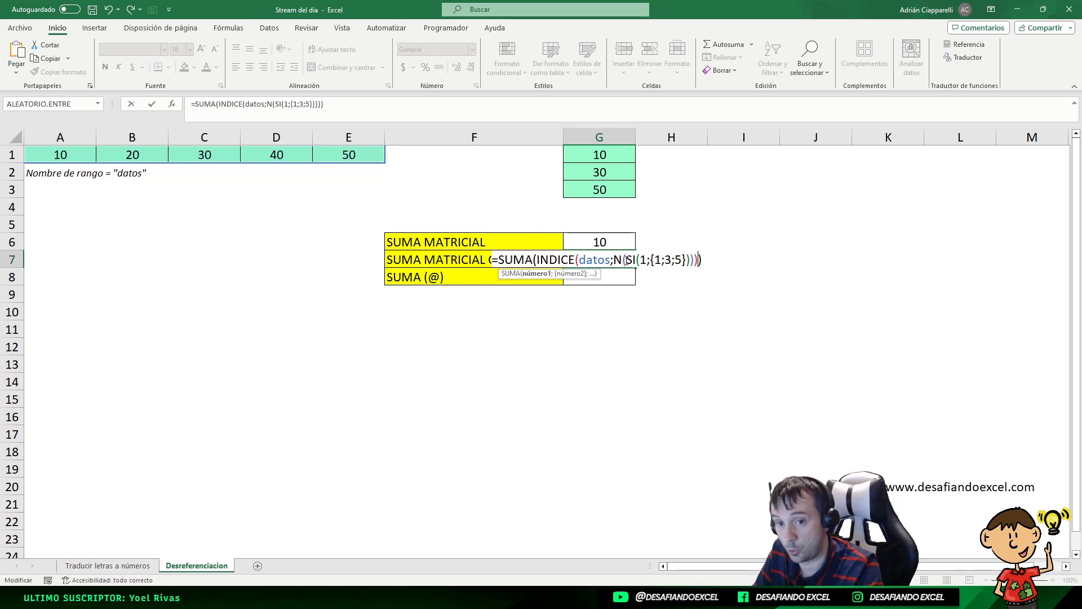
{"action": "key", "text": "ctrl+shift+Return"}
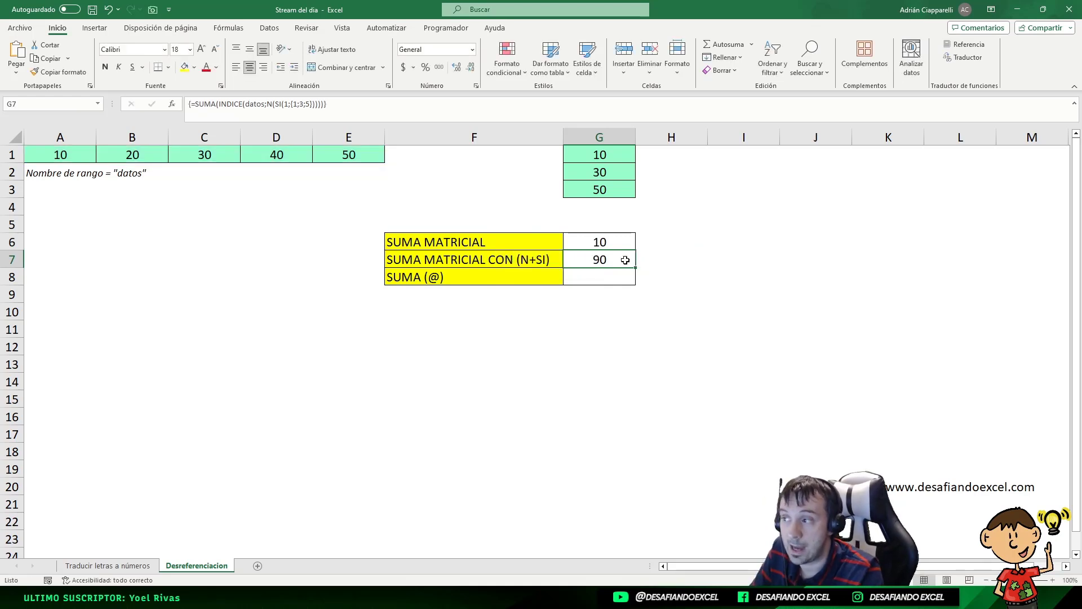
Step: Compare the formulas and results in G6, G7 and G8 against the G1:G3 values
{"action": "left_click_drag", "start_coordinate": [602, 155], "coordinate": [598, 191]}
{"action": "left_click", "coordinate": [614, 263]}
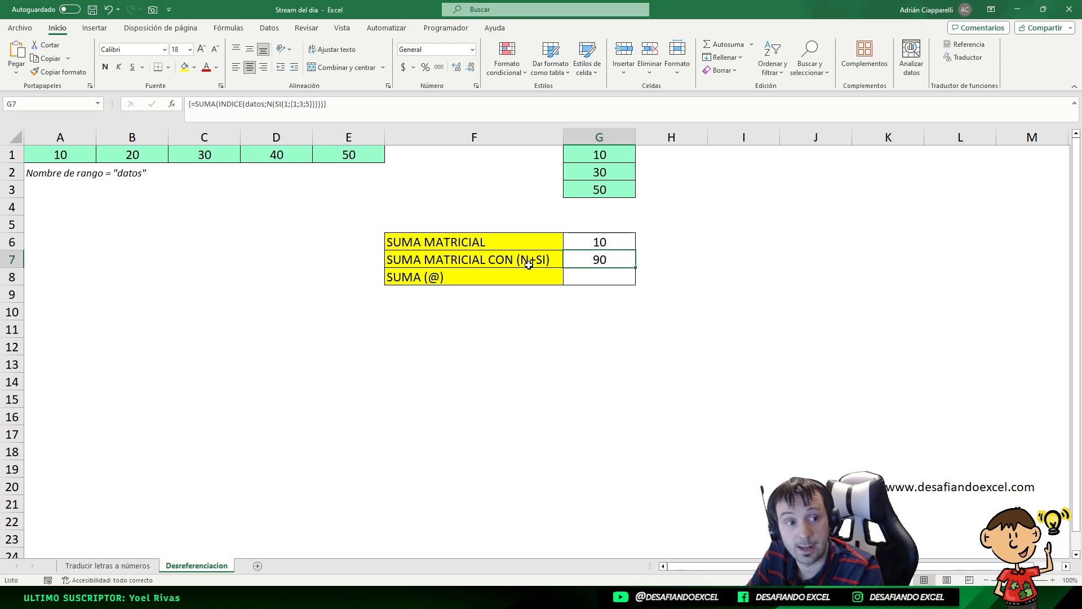
{"action": "left_click", "coordinate": [588, 280]}
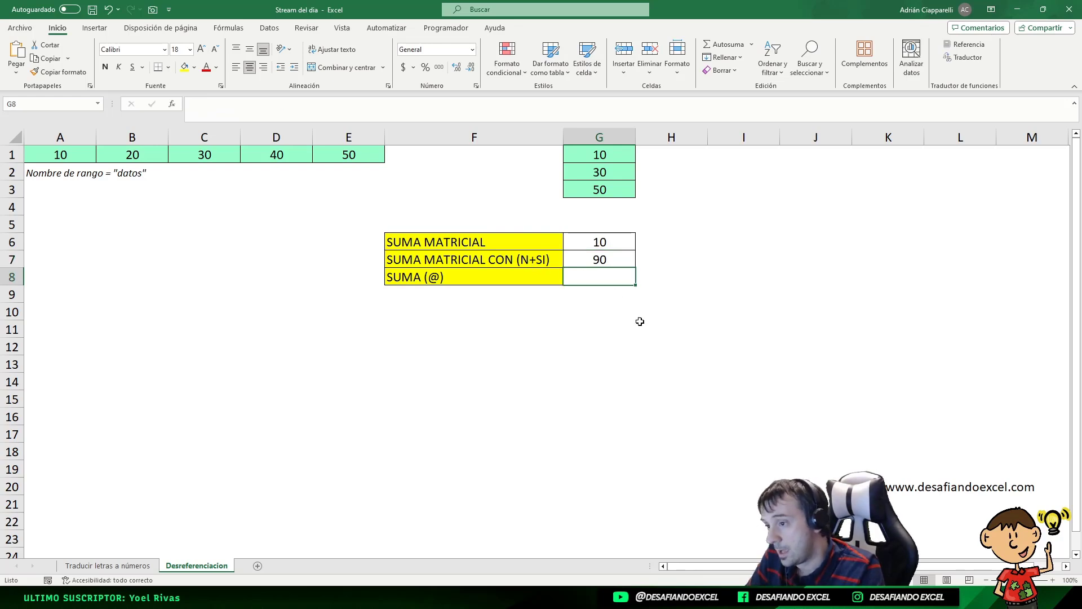
{"action": "left_click", "coordinate": [601, 260]}
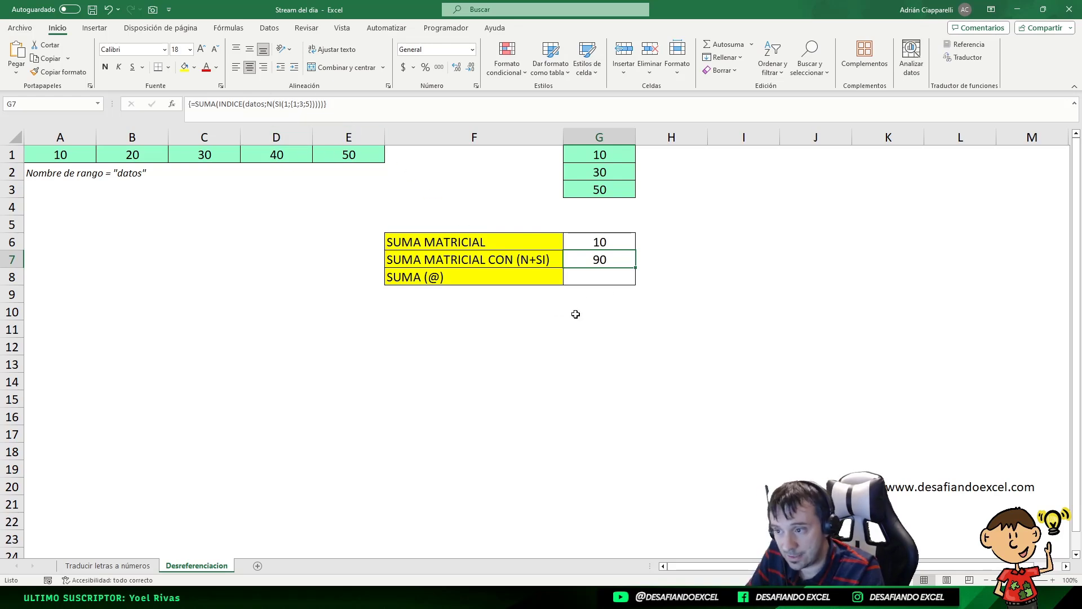
{"action": "left_click", "coordinate": [573, 242]}
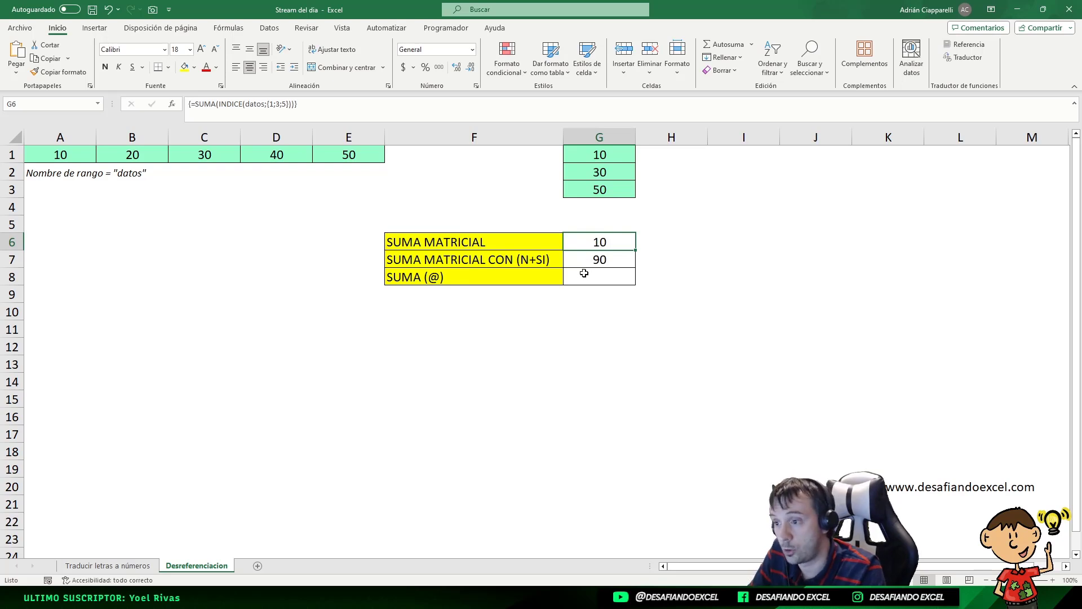
{"action": "left_click", "coordinate": [600, 259]}
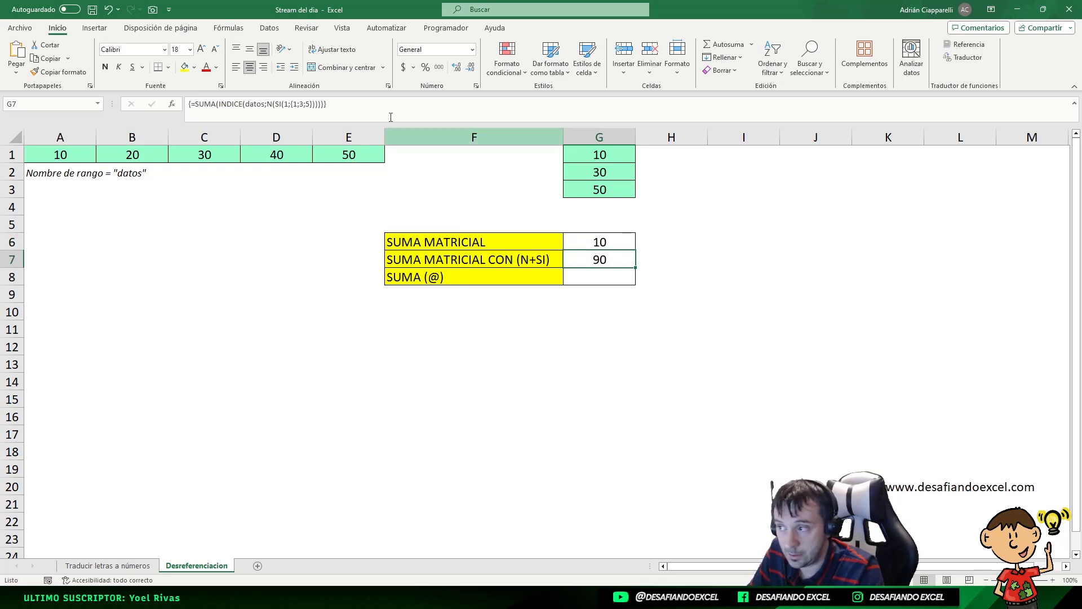
{"action": "left_click", "coordinate": [610, 273]}
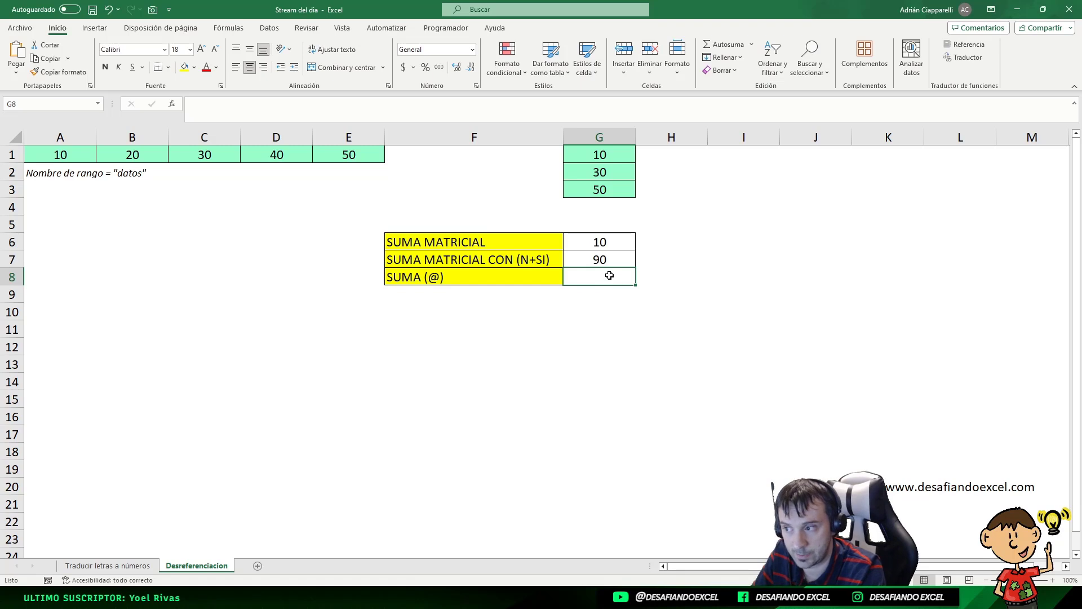
{"action": "left_click", "coordinate": [510, 275]}
{"action": "left_click", "coordinate": [593, 277]}
{"action": "left_click", "coordinate": [573, 253]}
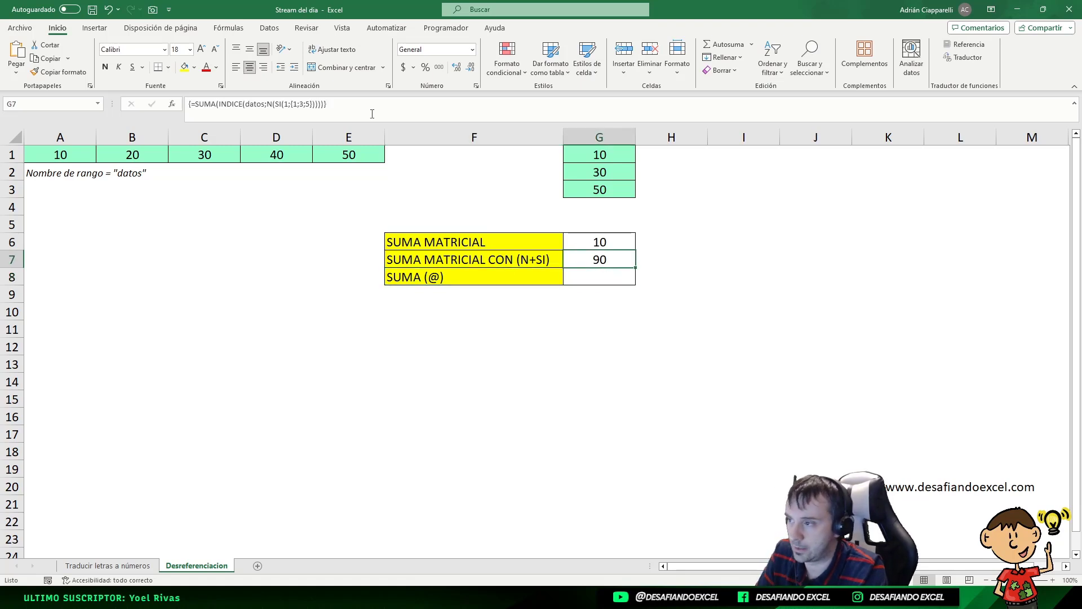
Step: Copy the G7 formula into G8, insert @ before {1;3;5}, and enter it as an array formula
{"action": "triple_click", "coordinate": [377, 116]}
{"action": "key", "text": "ctrl+c"}
{"action": "key", "text": "Escape"}
{"action": "left_click", "coordinate": [618, 282]}
{"action": "key", "text": "F2"}
{"action": "key", "text": "ctrl+v"}
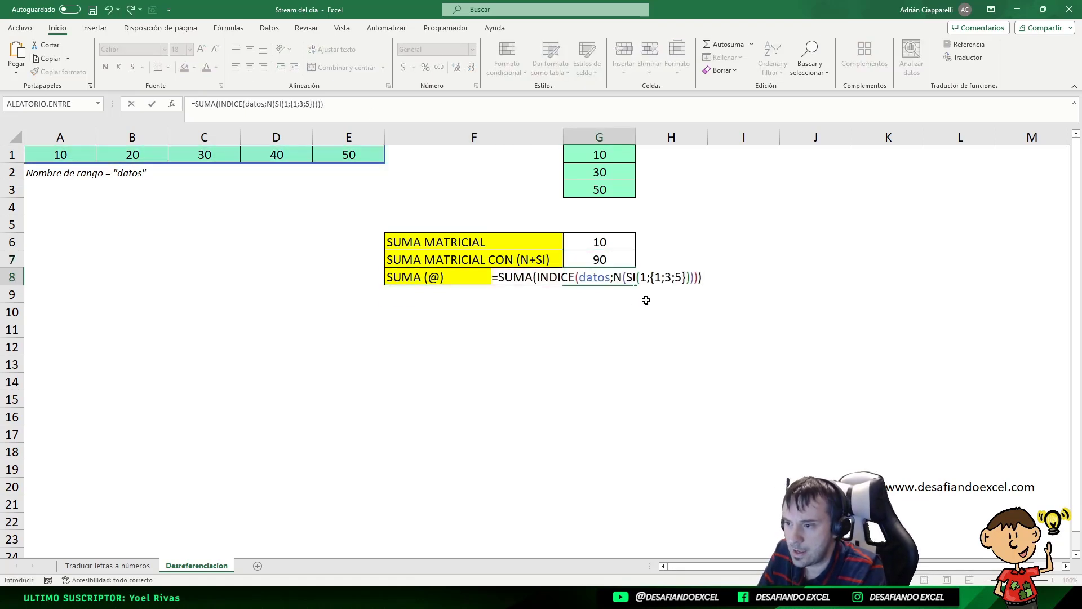
{"action": "left_click", "coordinate": [649, 279]}
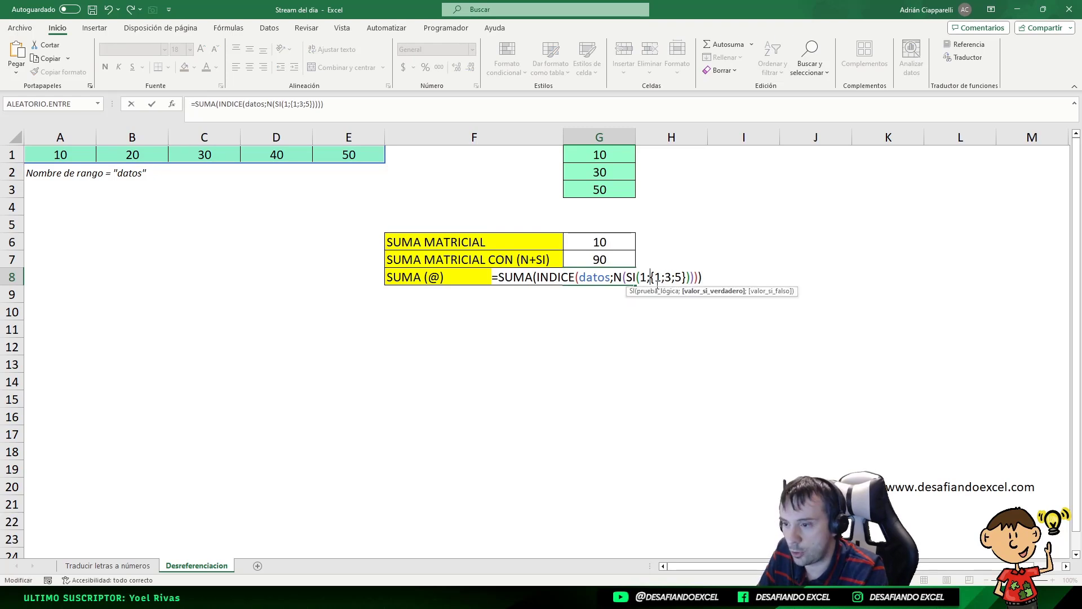
{"action": "type", "text": "@"}
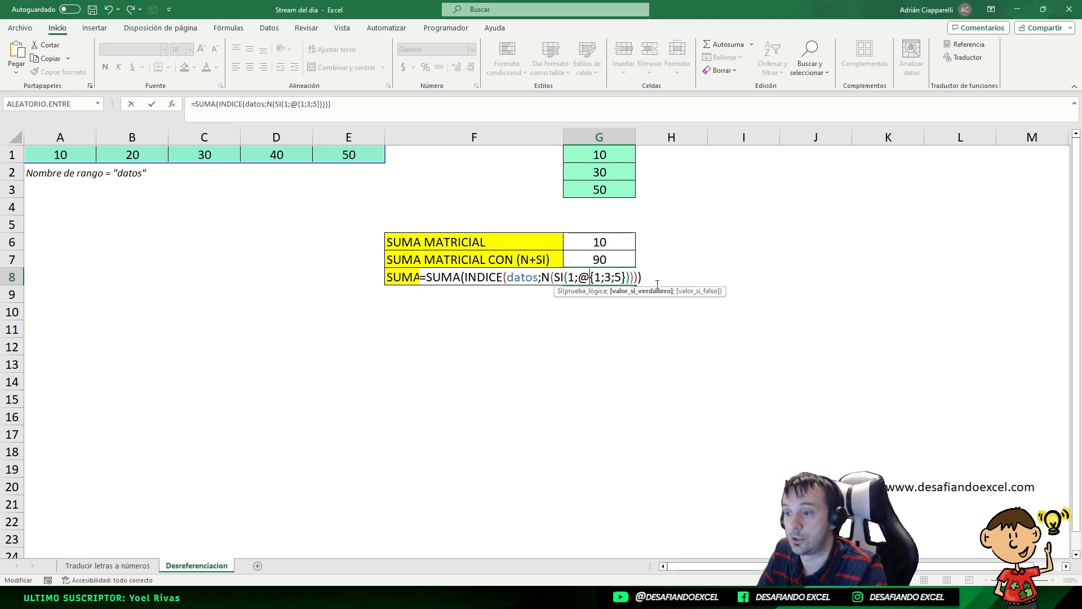
{"action": "key", "text": "ctrl+shift+Return"}
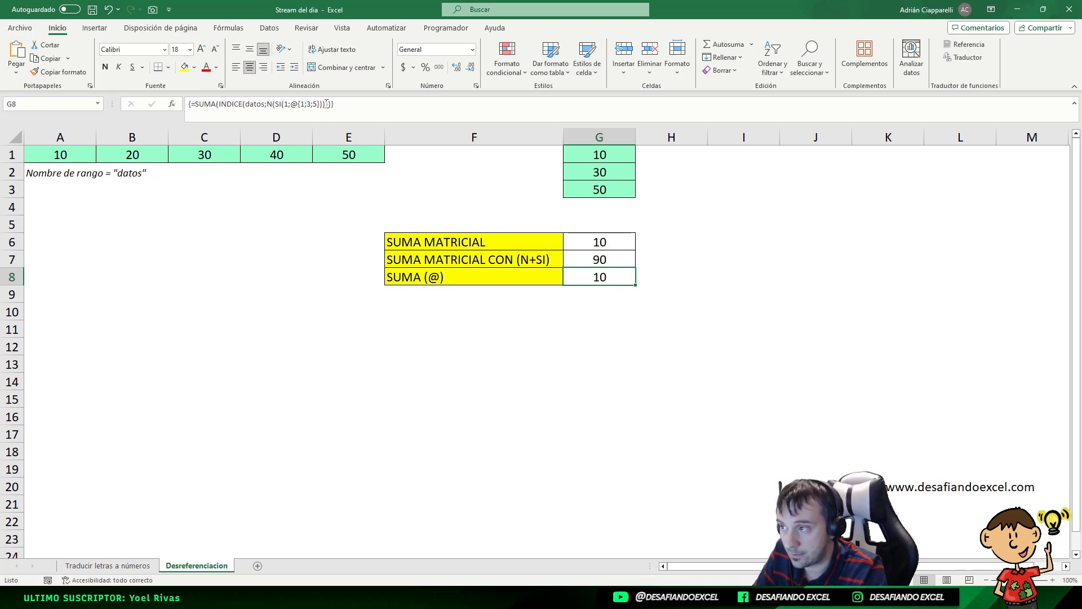
Step: Inspect the @ operator in the G8 formula and re-enter it as an array formula
{"action": "double_click", "coordinate": [293, 107]}
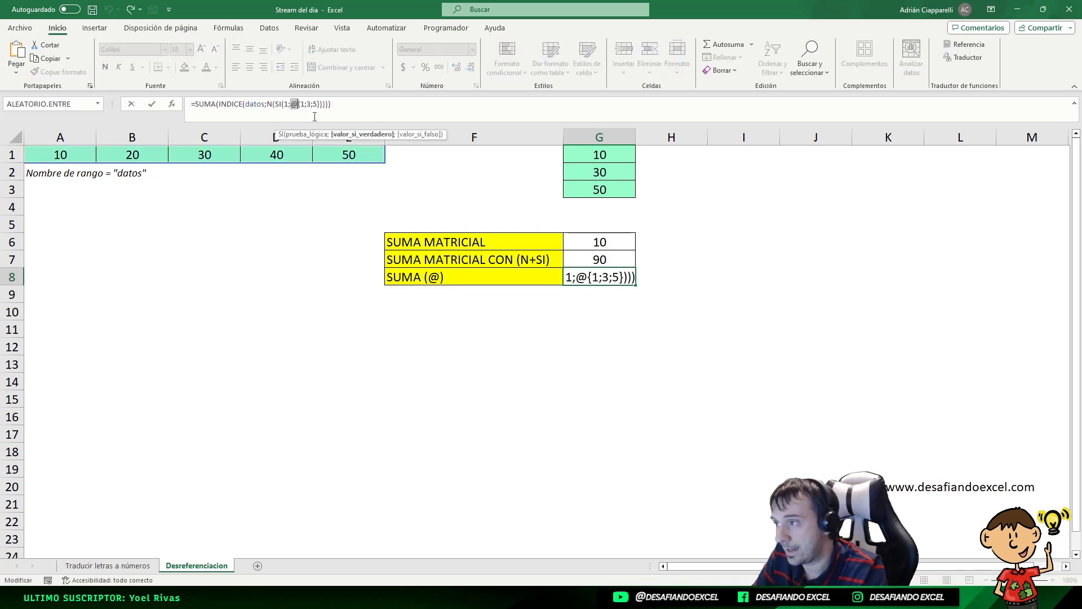
{"action": "key", "text": "ctrl+shift+Return"}
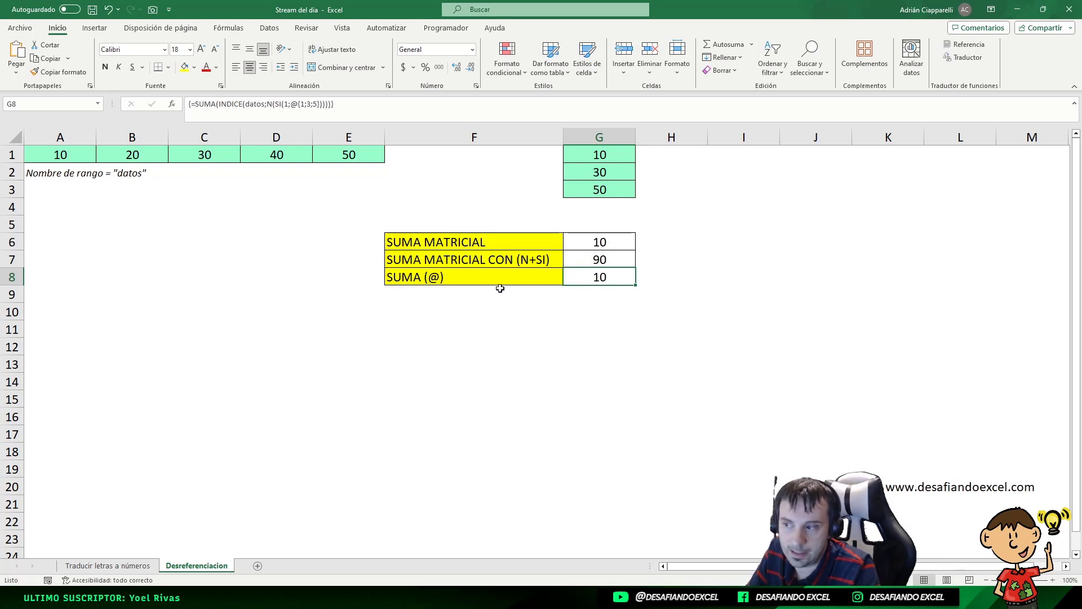
{"action": "left_click", "coordinate": [287, 107]}
{"action": "left_click_drag", "start_coordinate": [291, 105], "coordinate": [297, 105]}
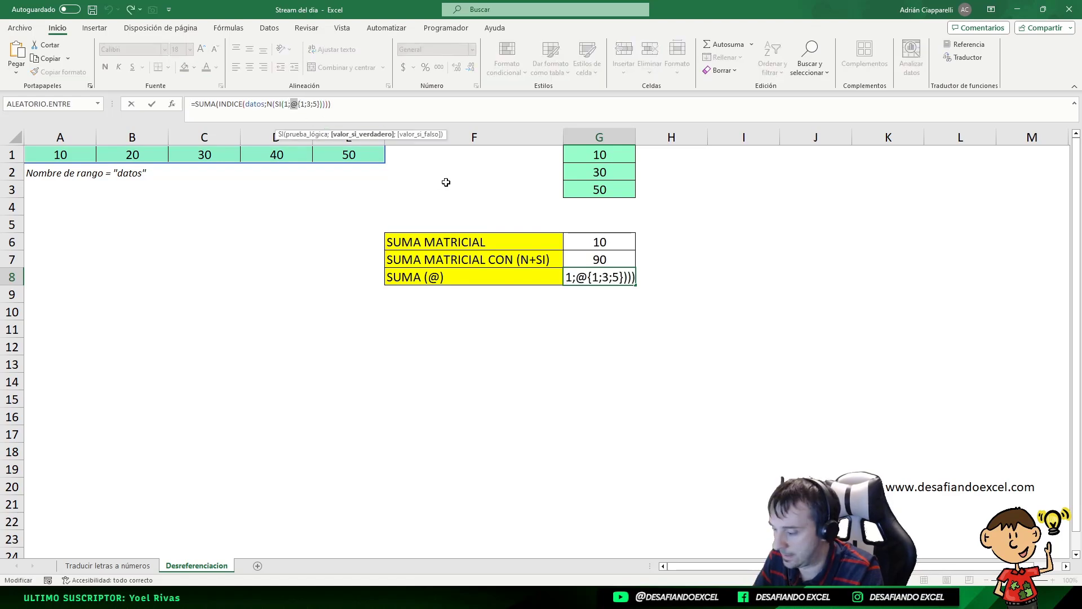
{"action": "key", "text": "ctrl+shift+Return"}
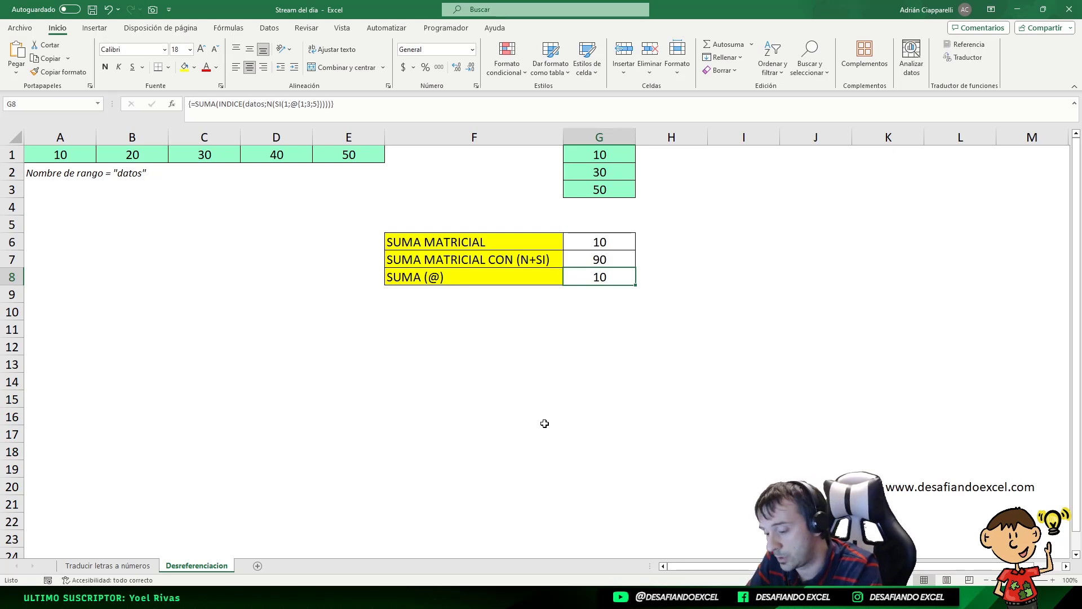
Step: Compare the G7 and G6 results with the G1:G3 values
{"action": "left_click", "coordinate": [593, 260]}
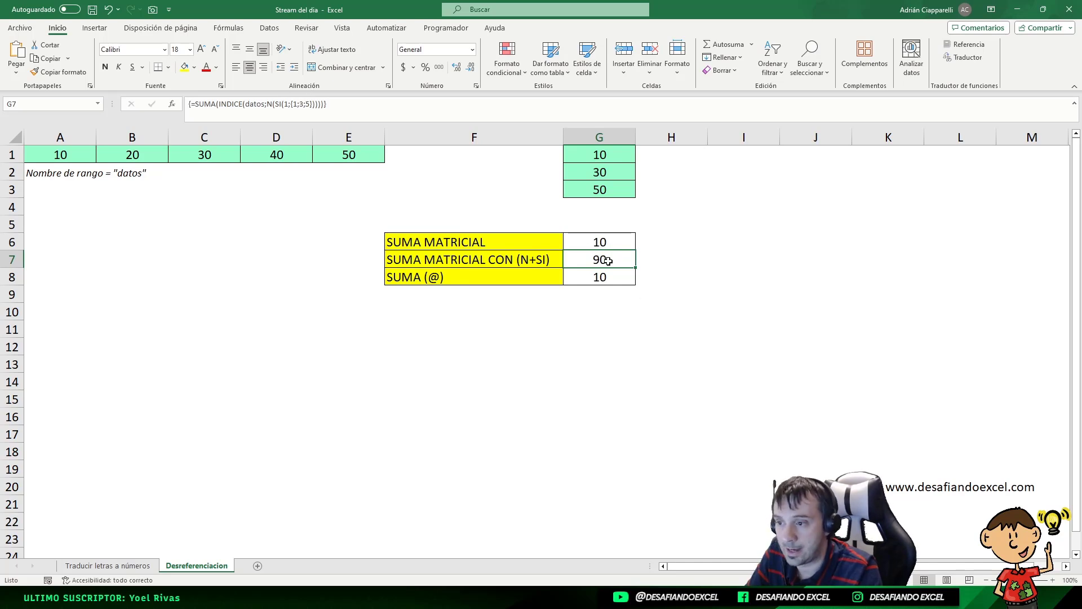
{"action": "left_click_drag", "start_coordinate": [592, 160], "coordinate": [597, 192]}
{"action": "left_click", "coordinate": [604, 242]}
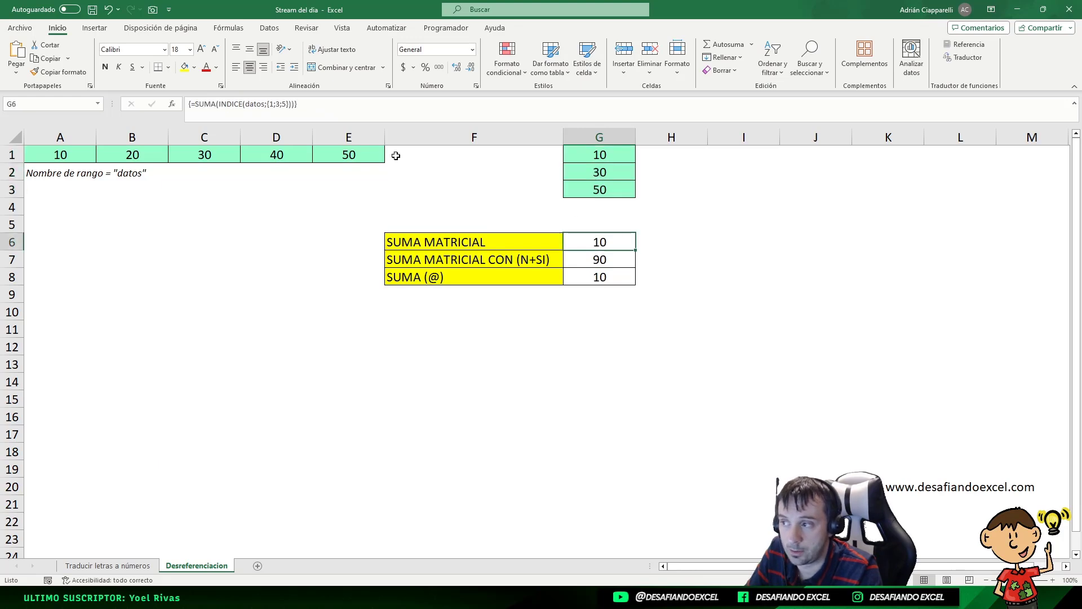